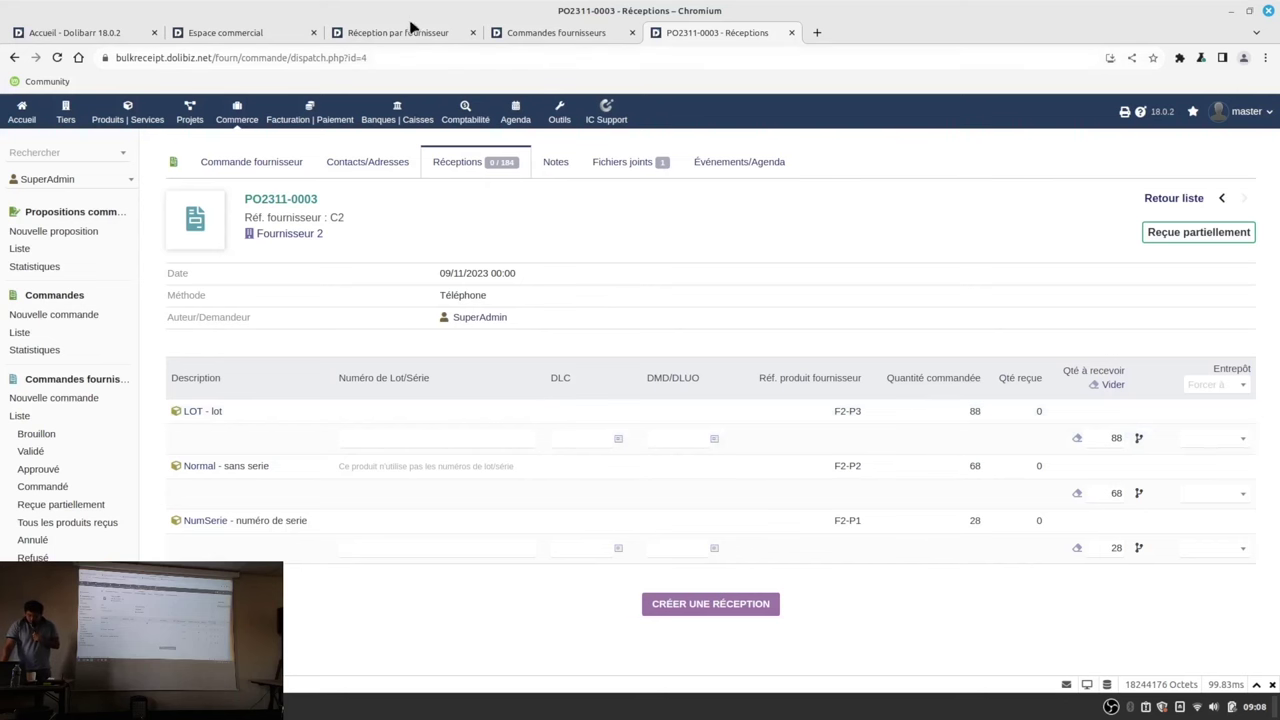
Return to the Réception par fournisseur page and display the order lines awaiting reception from Fournisseur 2.
click(409, 34)
click(550, 32)
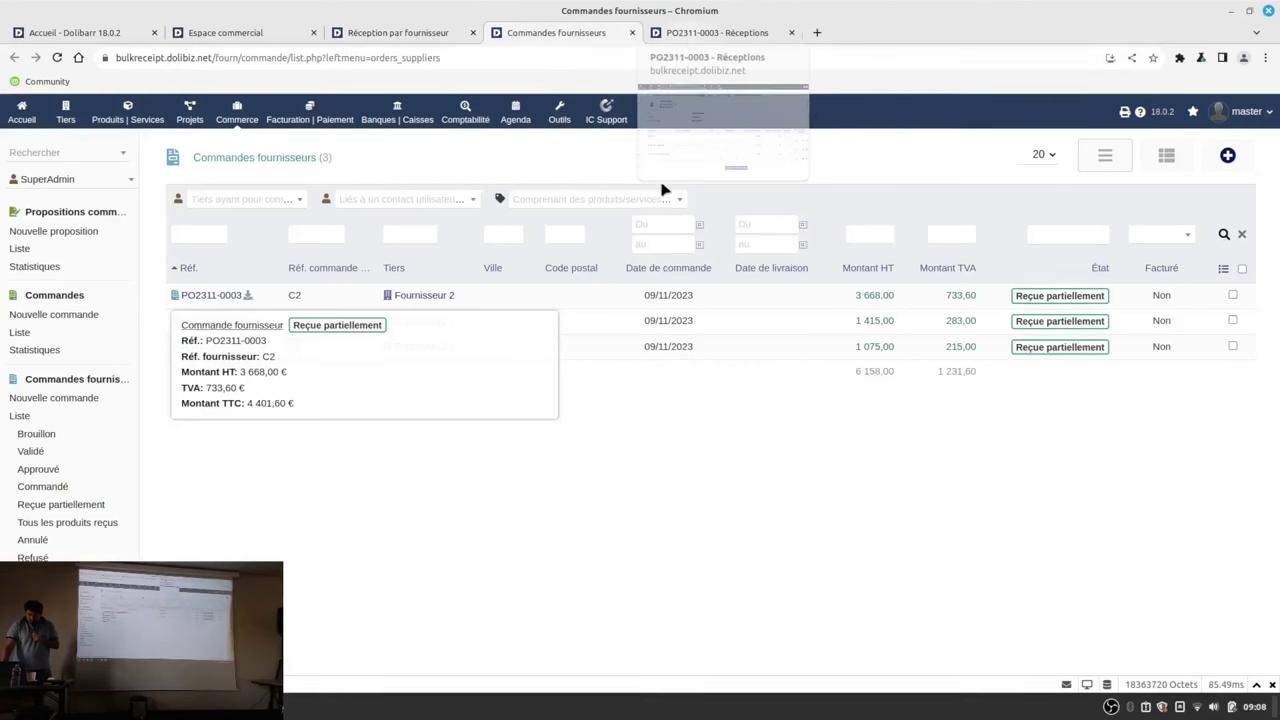
click(385, 33)
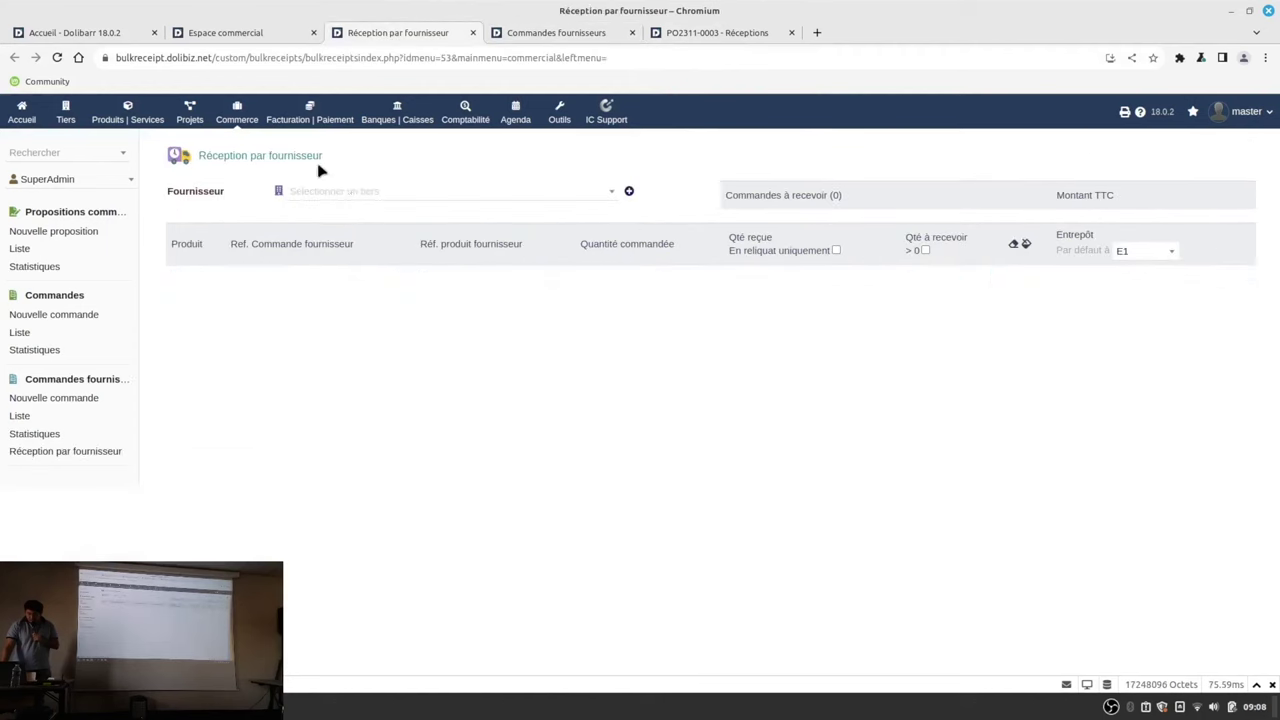
click(350, 193)
click(386, 280)
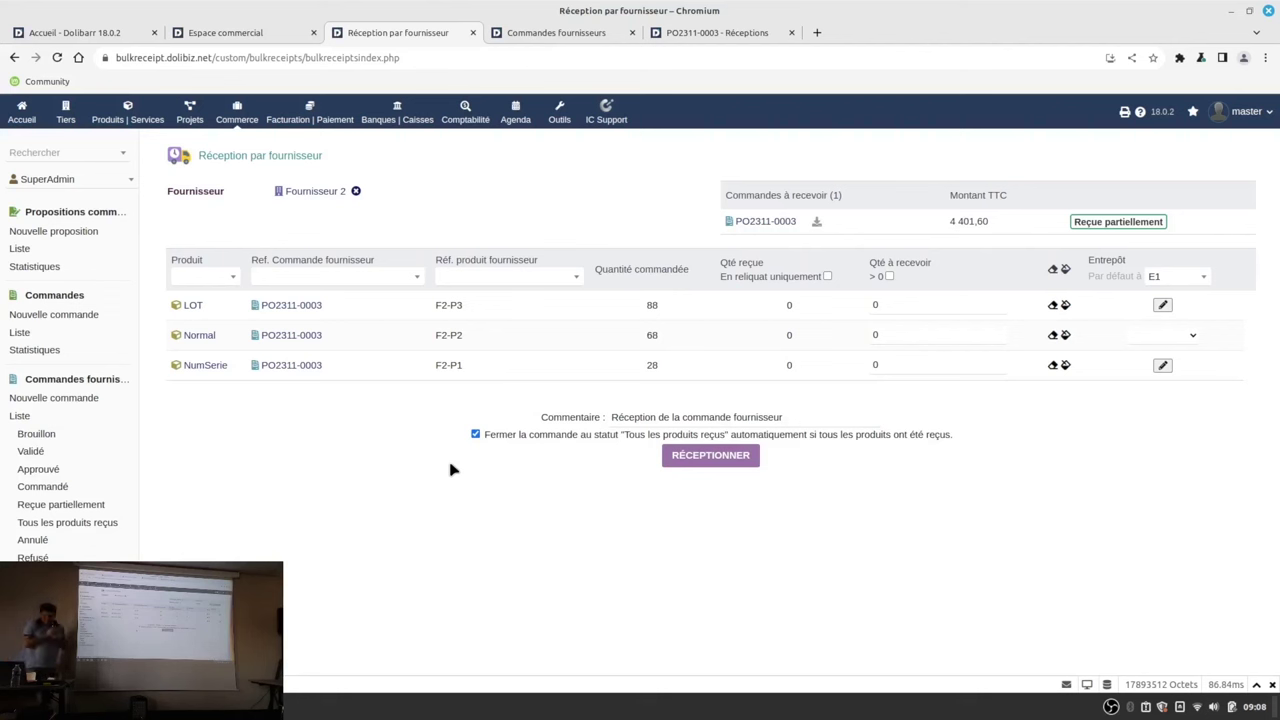
Clear the selected supplier and load the order lines awaiting reception from Fournisseur 1.
click(356, 193)
click(356, 193)
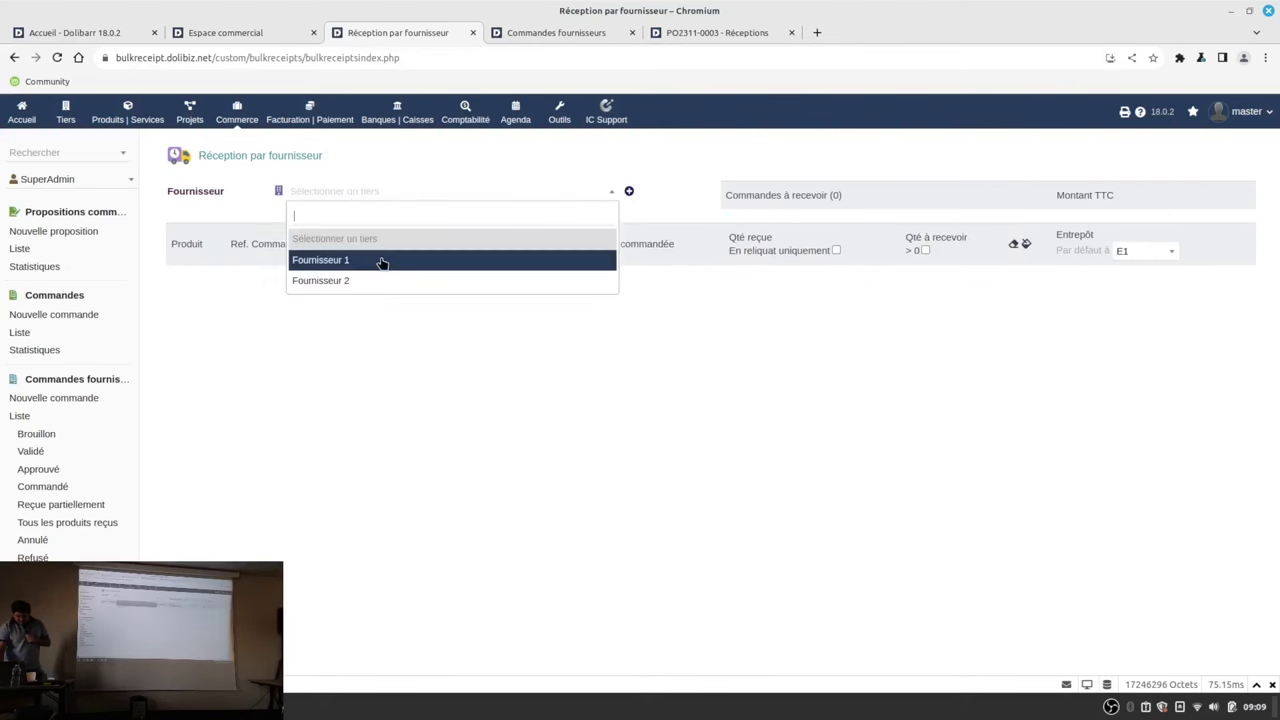
click(380, 258)
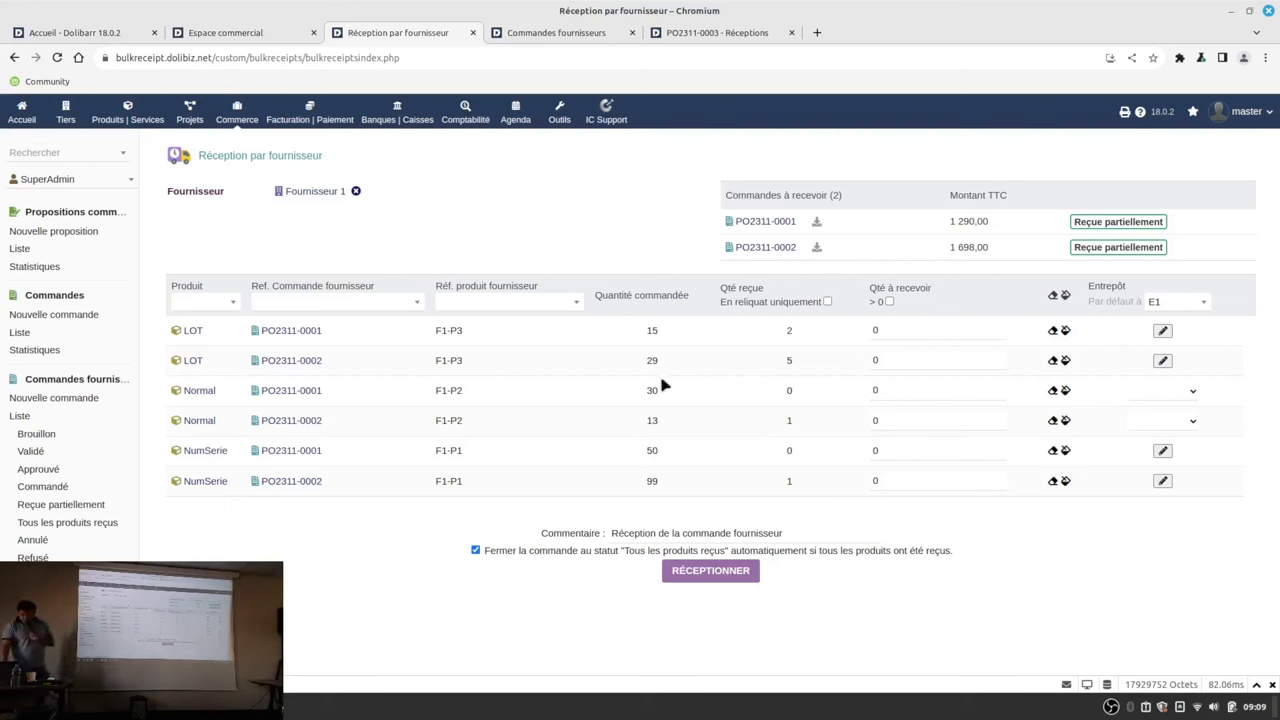
Receive 3 units of the Normal product on each of PO2311-0001 and PO2311-0002.
click(901, 386)
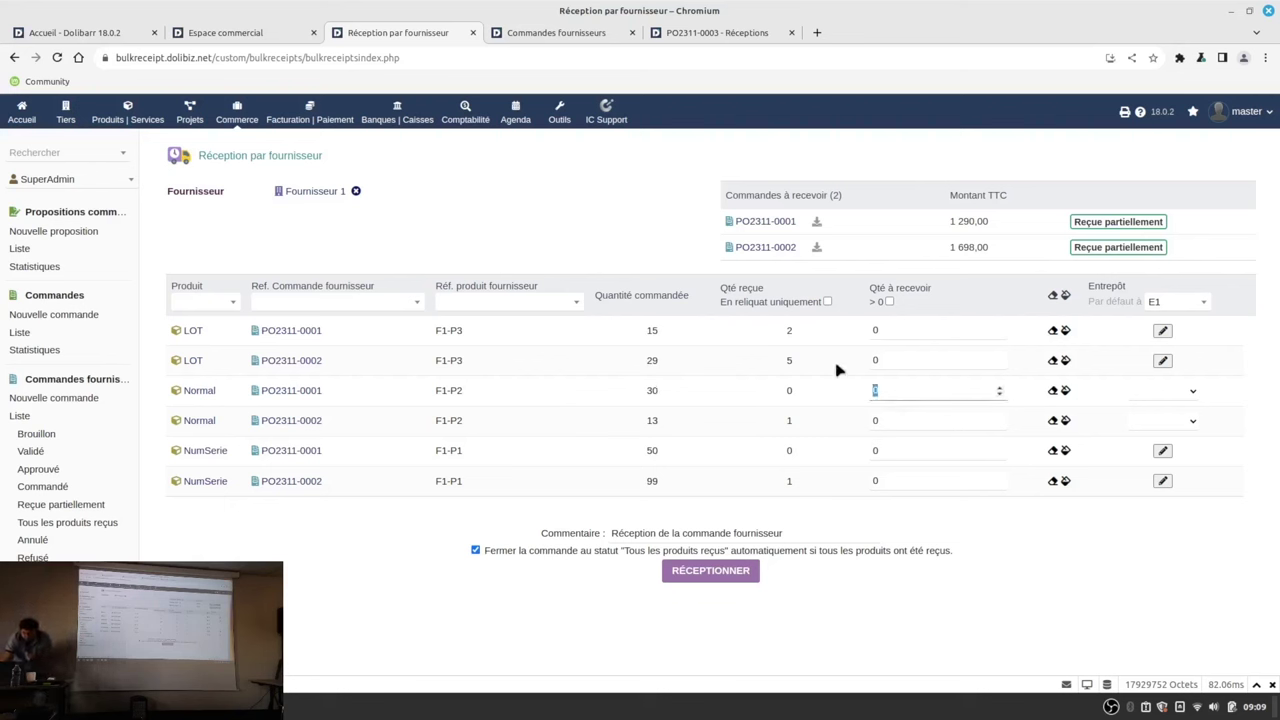
text(3)
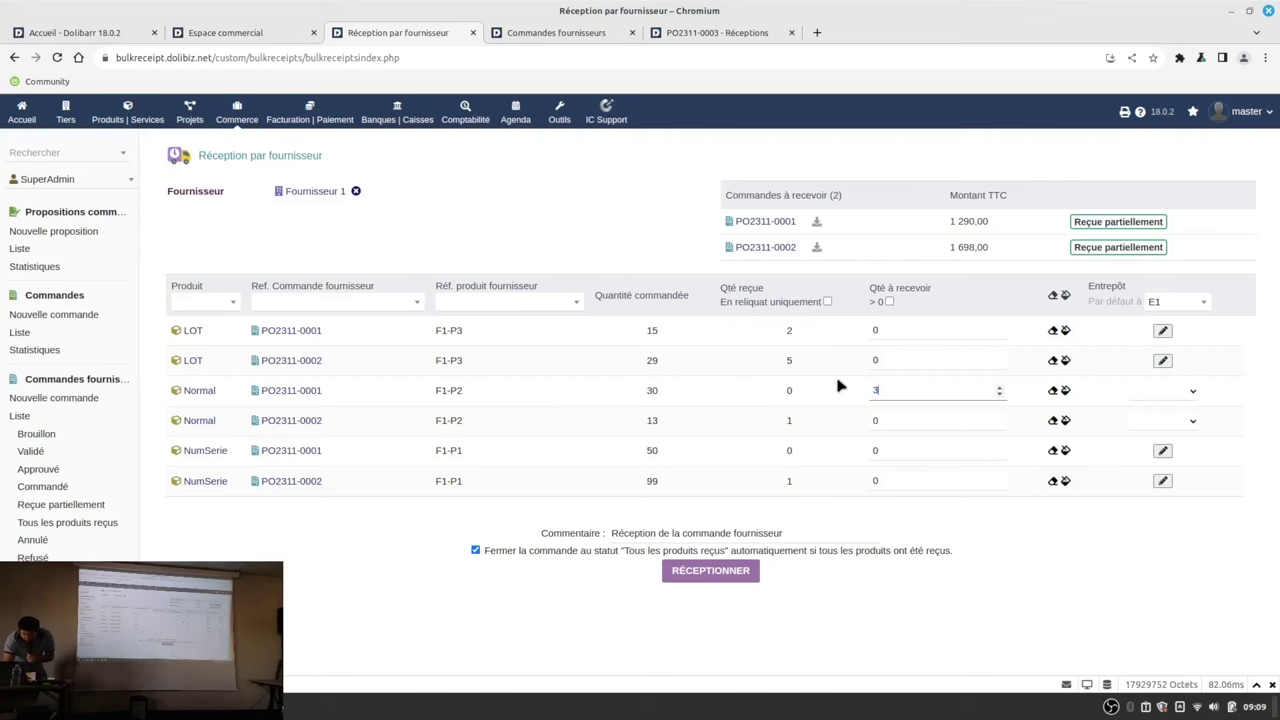
click(900, 427)
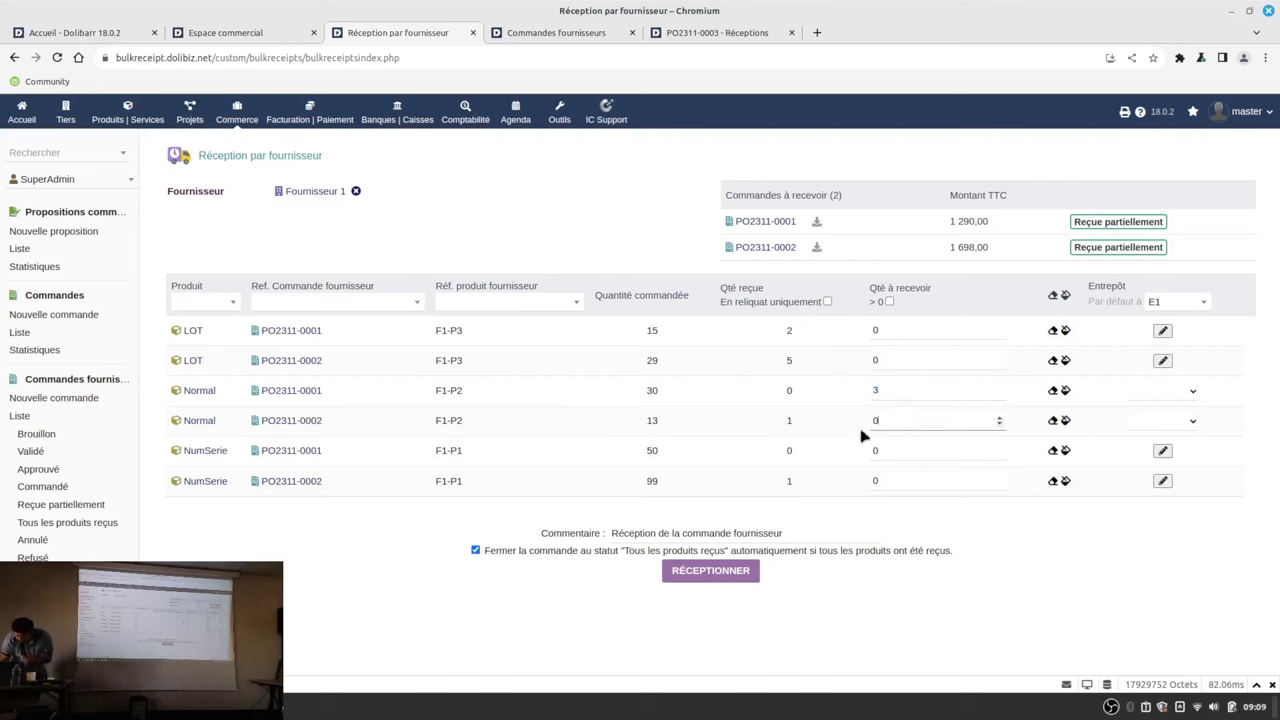
drag(900, 420, 860, 428)
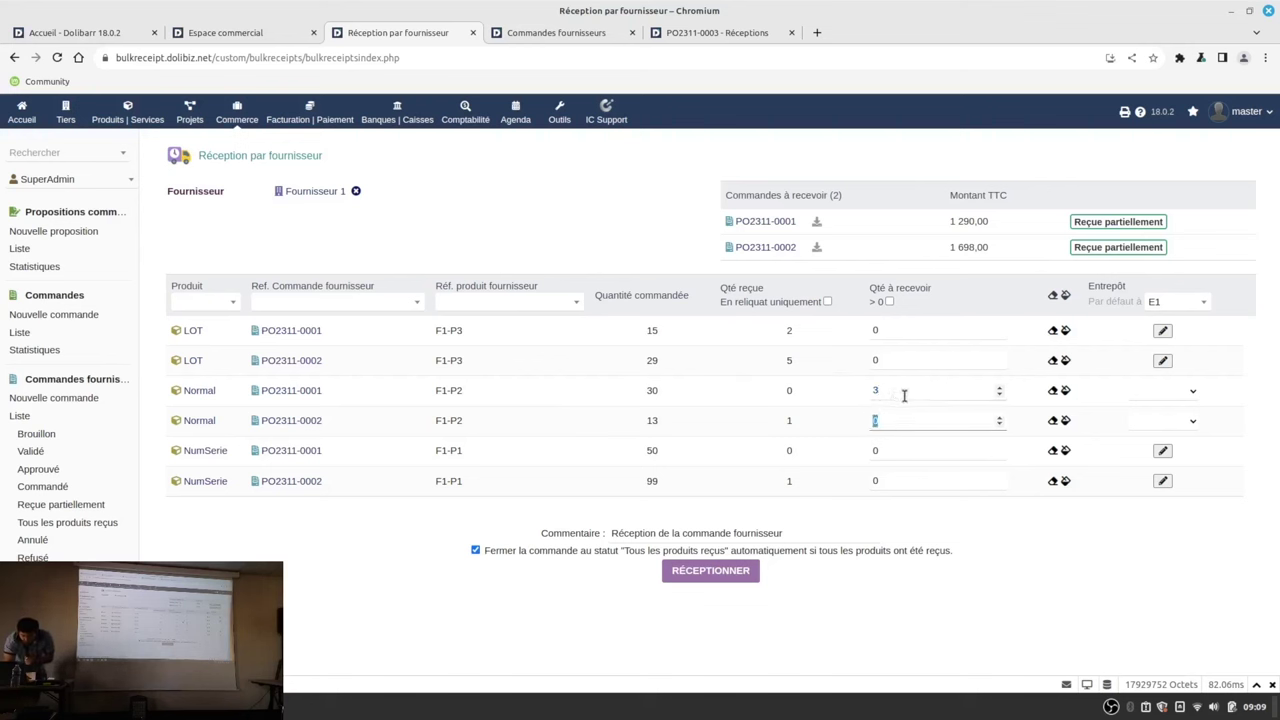
click(712, 584)
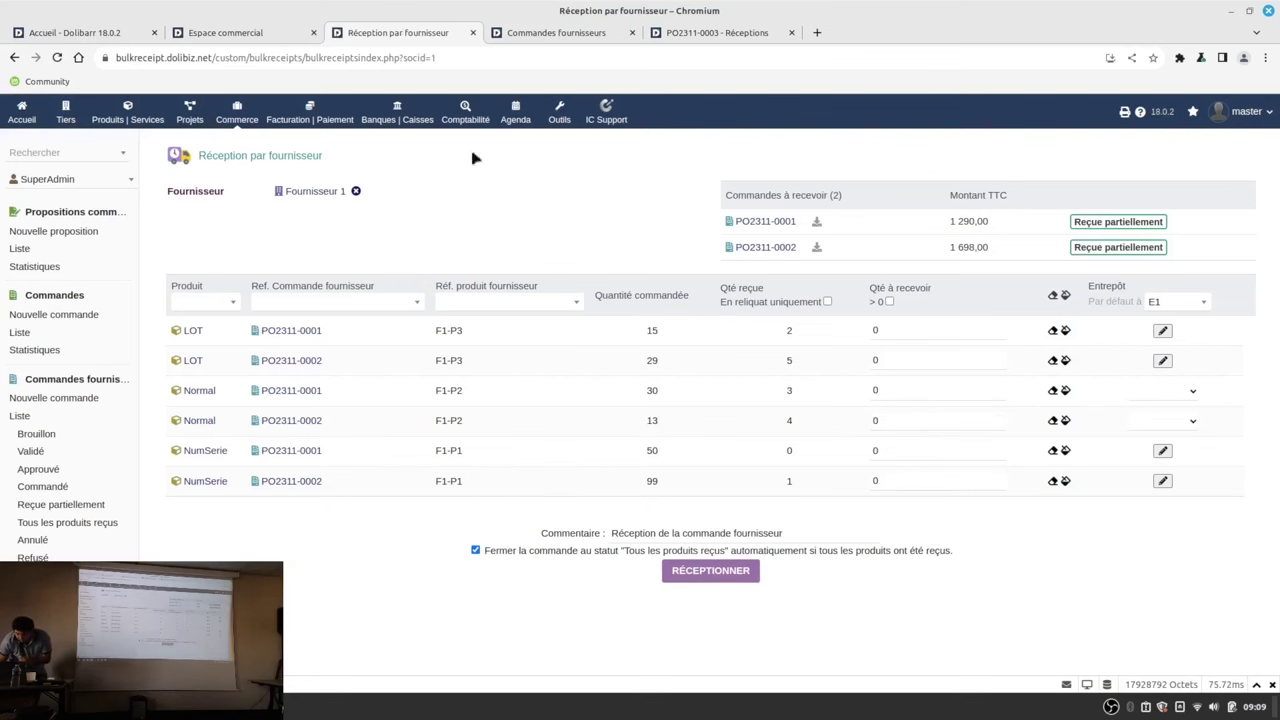
Open reception RCP2311-0003 from the list of receptions in the products area.
click(660, 33)
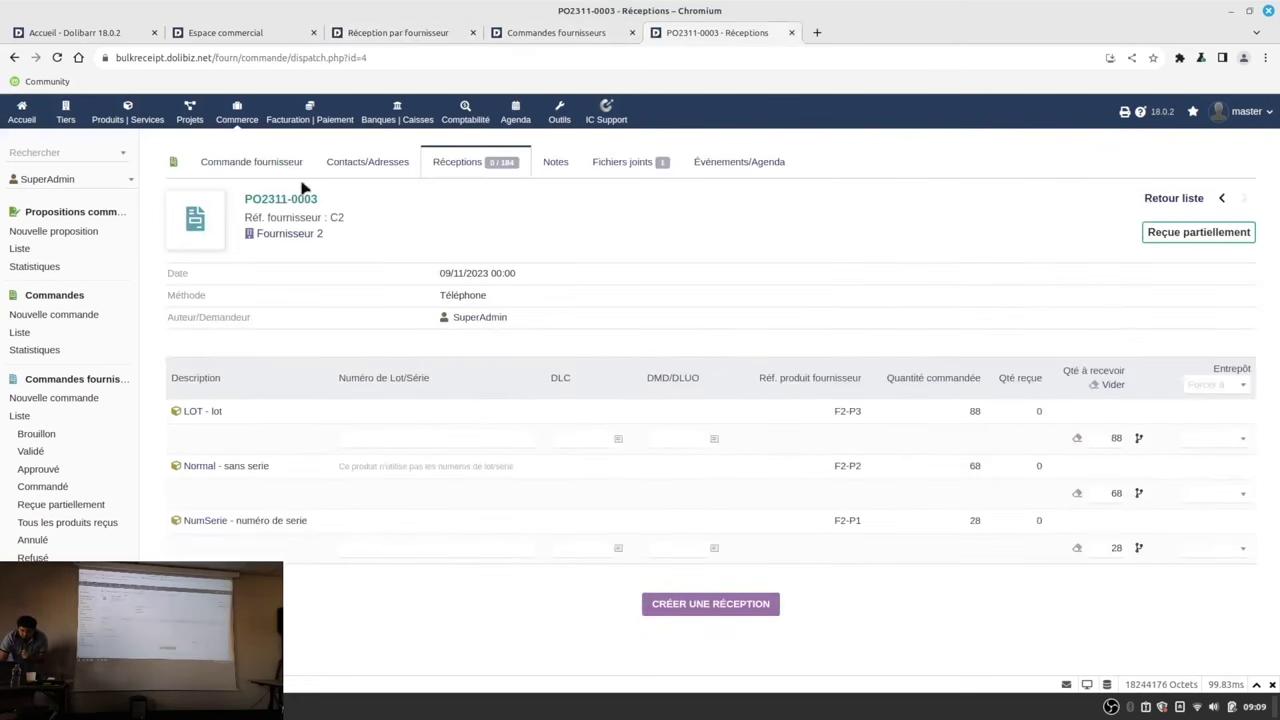
click(543, 31)
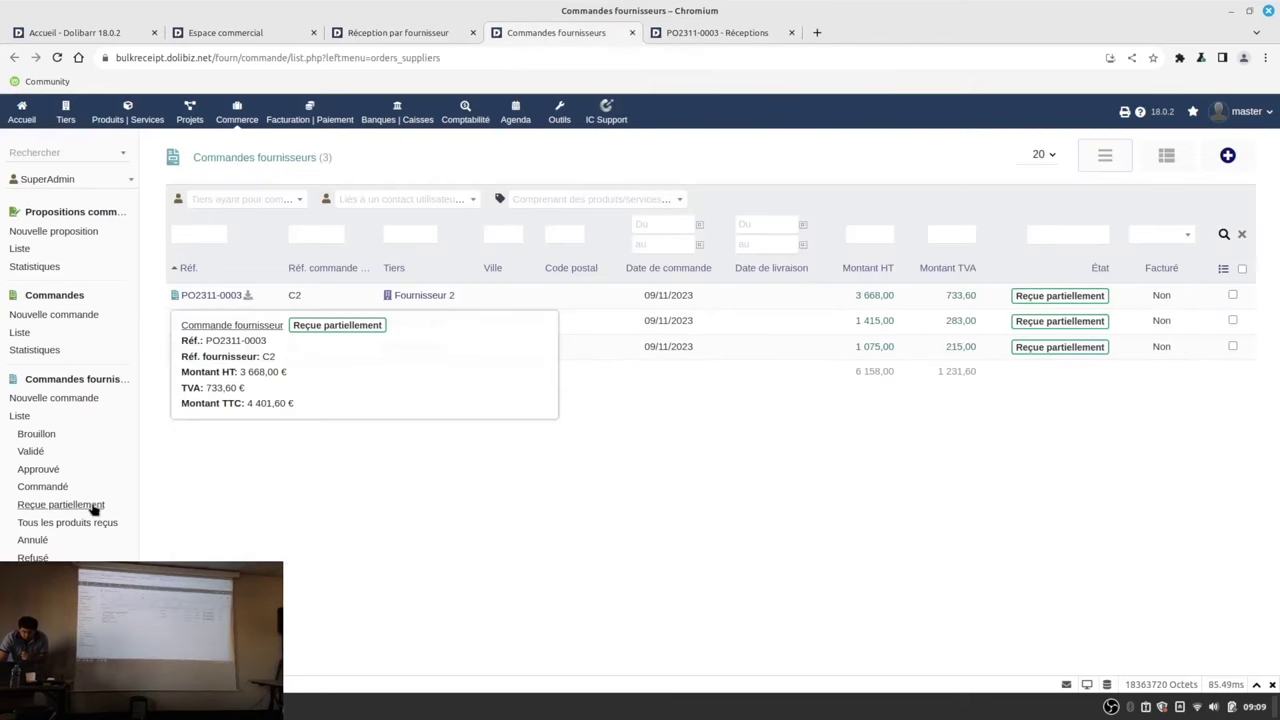
click(674, 33)
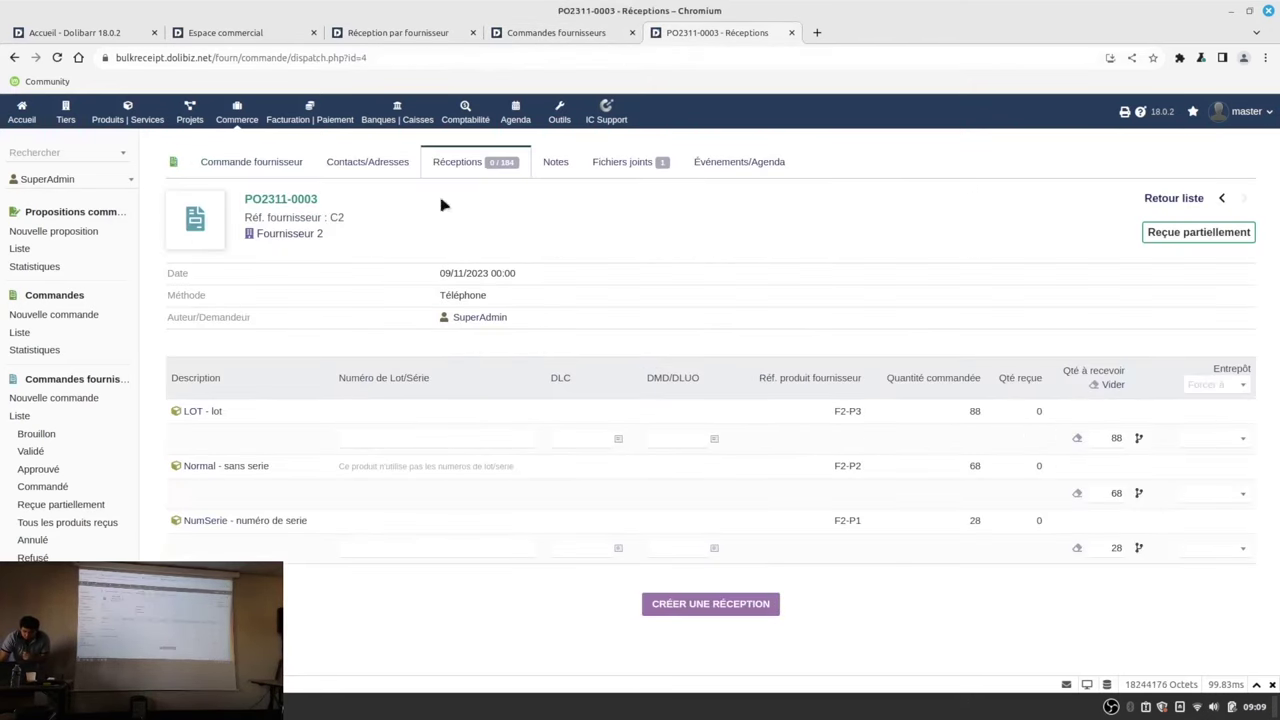
click(136, 112)
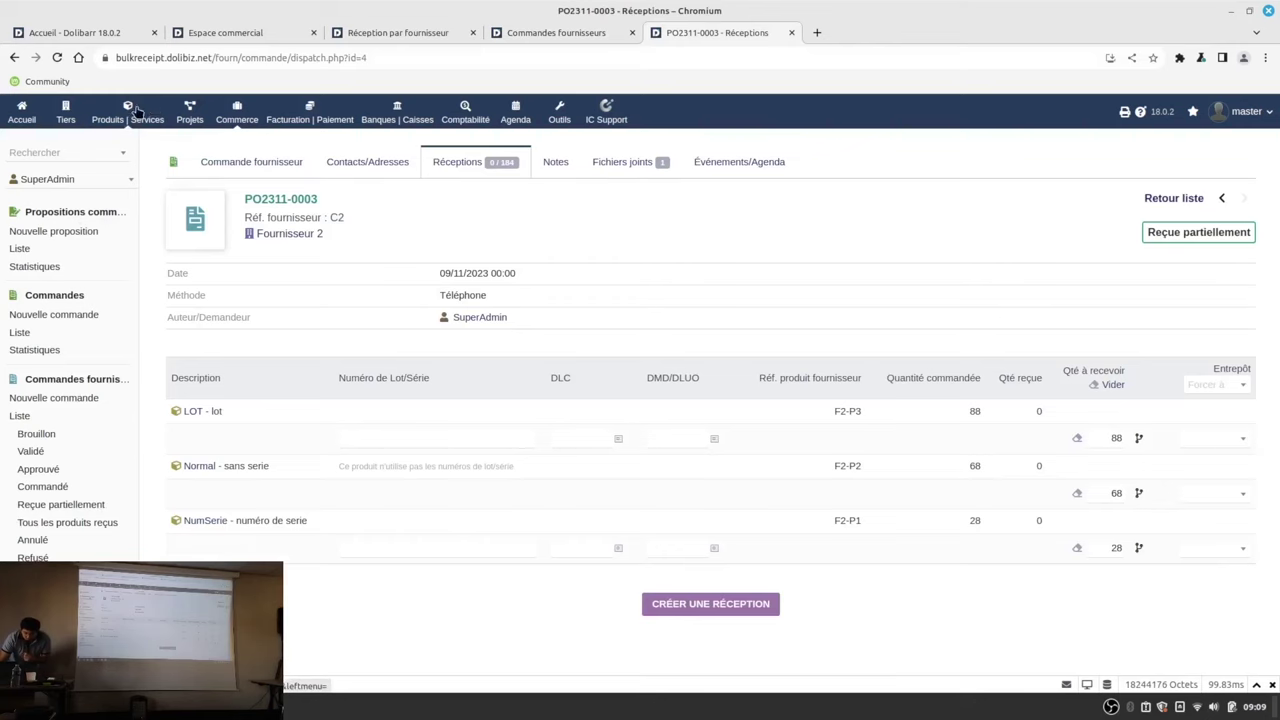
scroll(72, 549, down, 3)
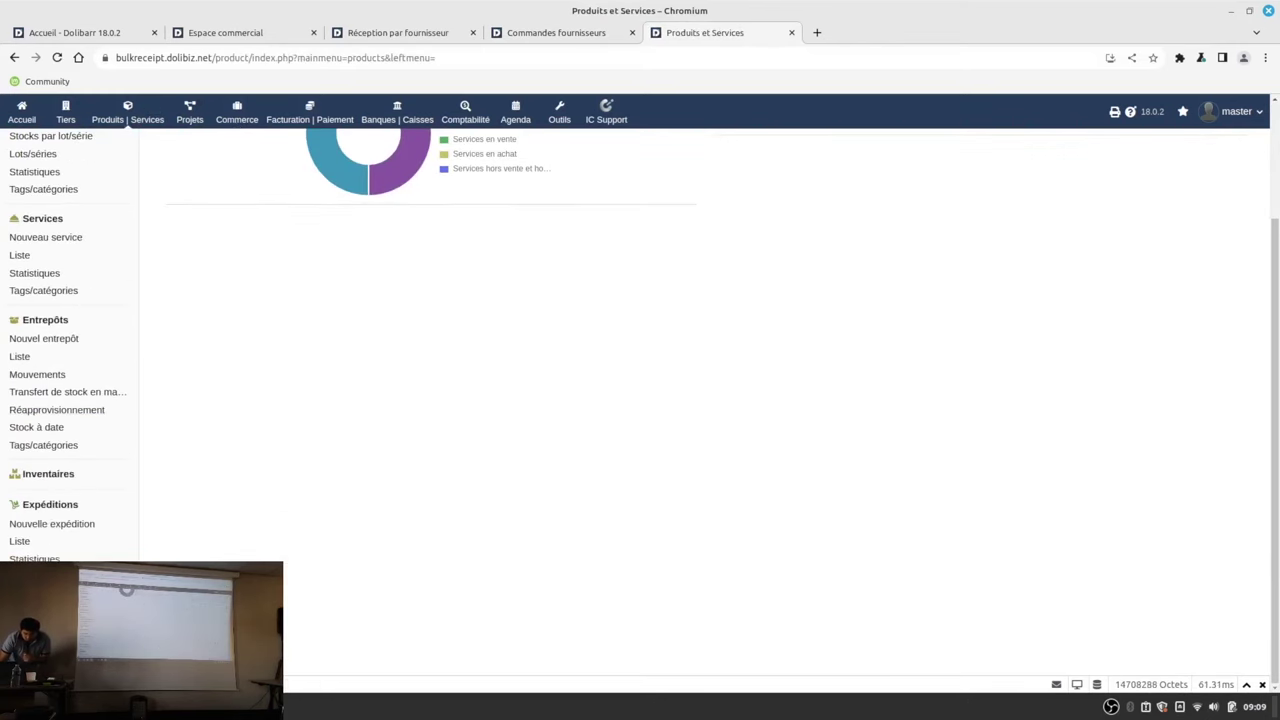
click(20, 626)
click(226, 263)
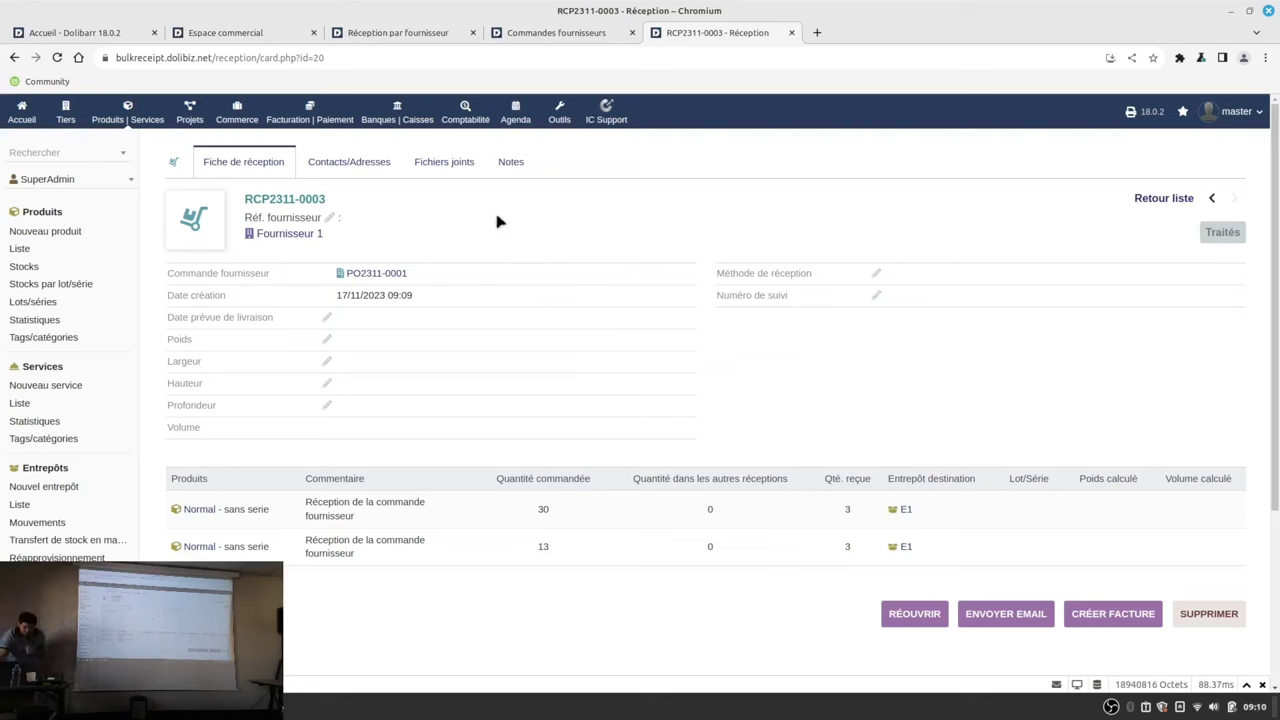
Open the home page in a new browser tab and go to its Modules/Applications configuration.
right_click(22, 122)
click(70, 130)
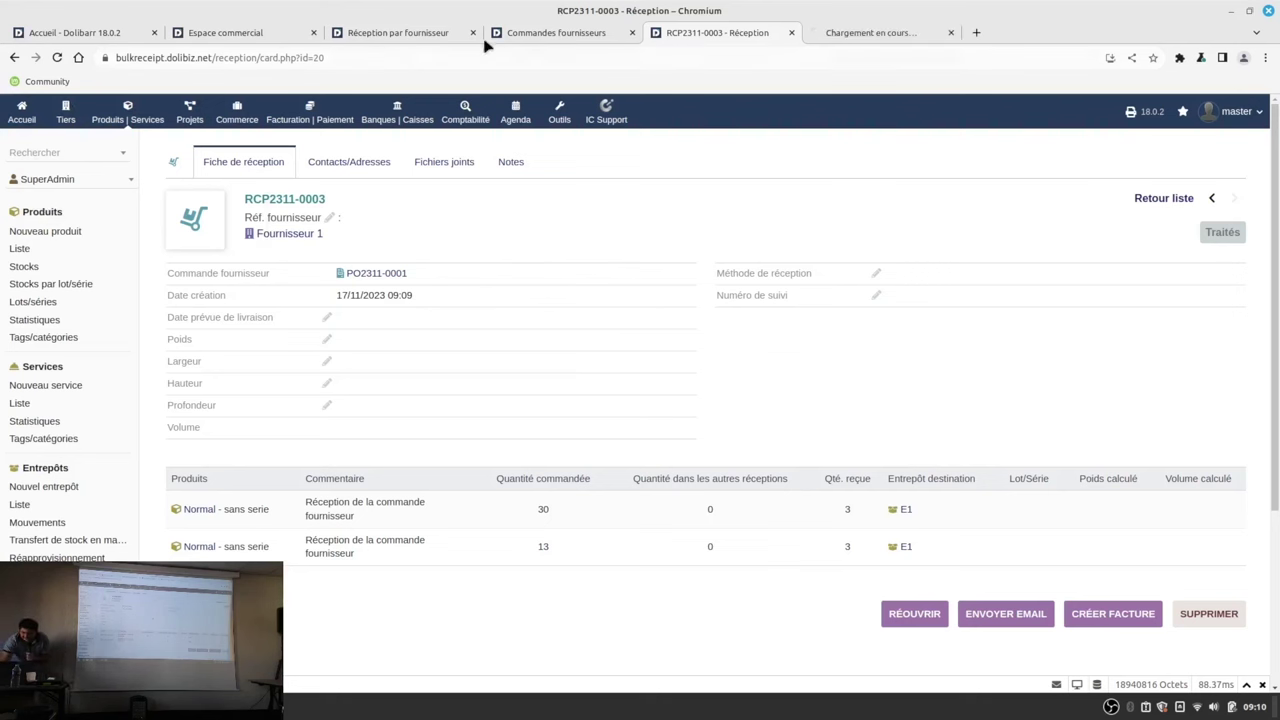
click(838, 40)
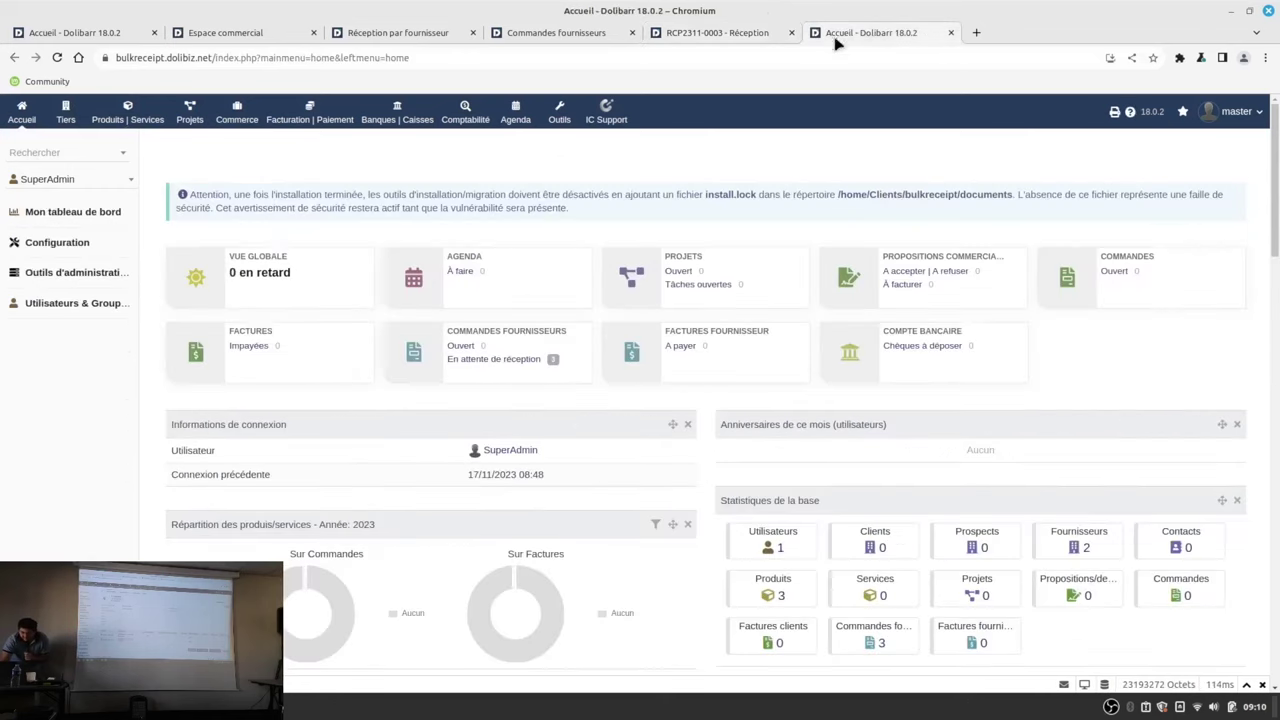
click(80, 248)
click(56, 279)
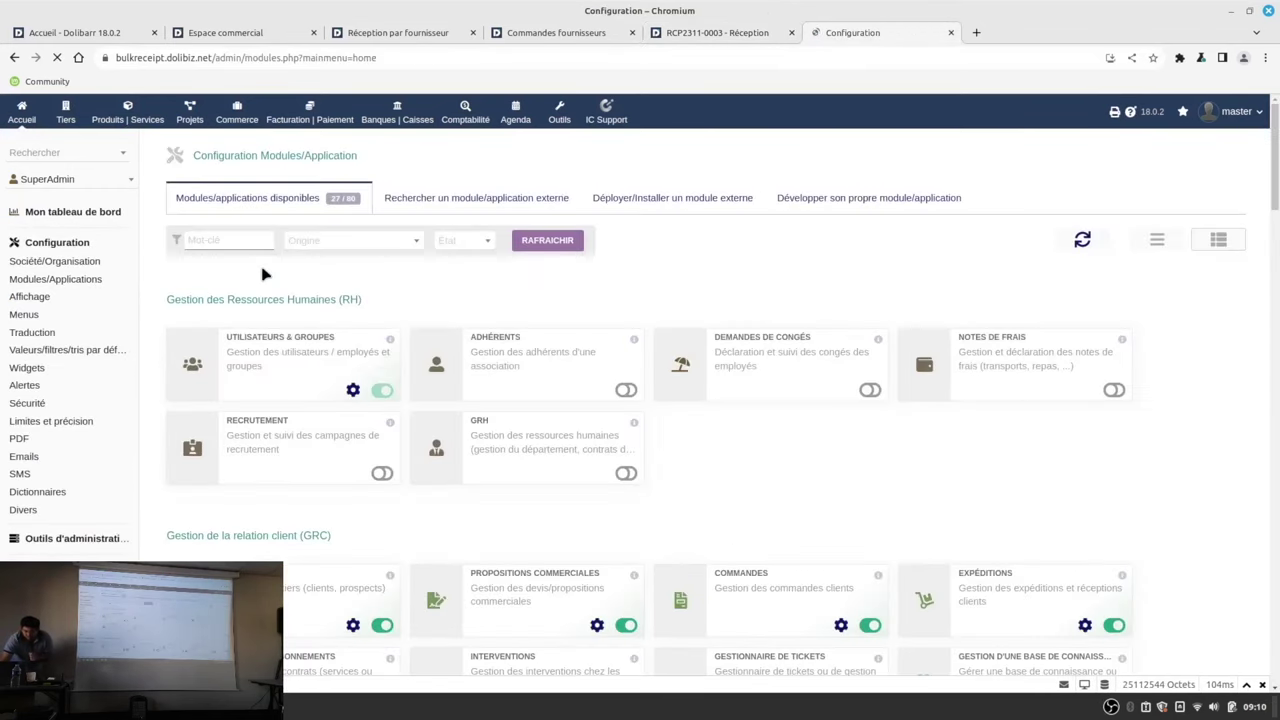
Filter the modules by the keyword "bulk" and open the settings of the Réception par fournisseur module.
text(bulk)
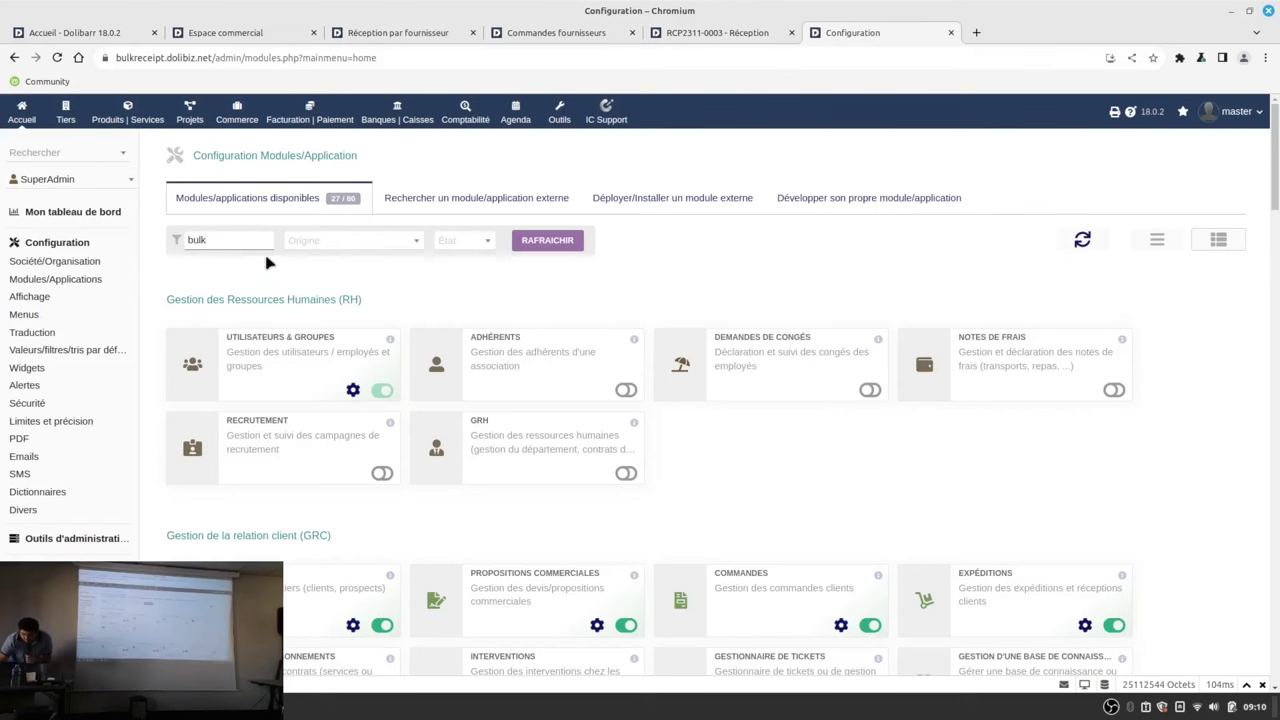
click(536, 240)
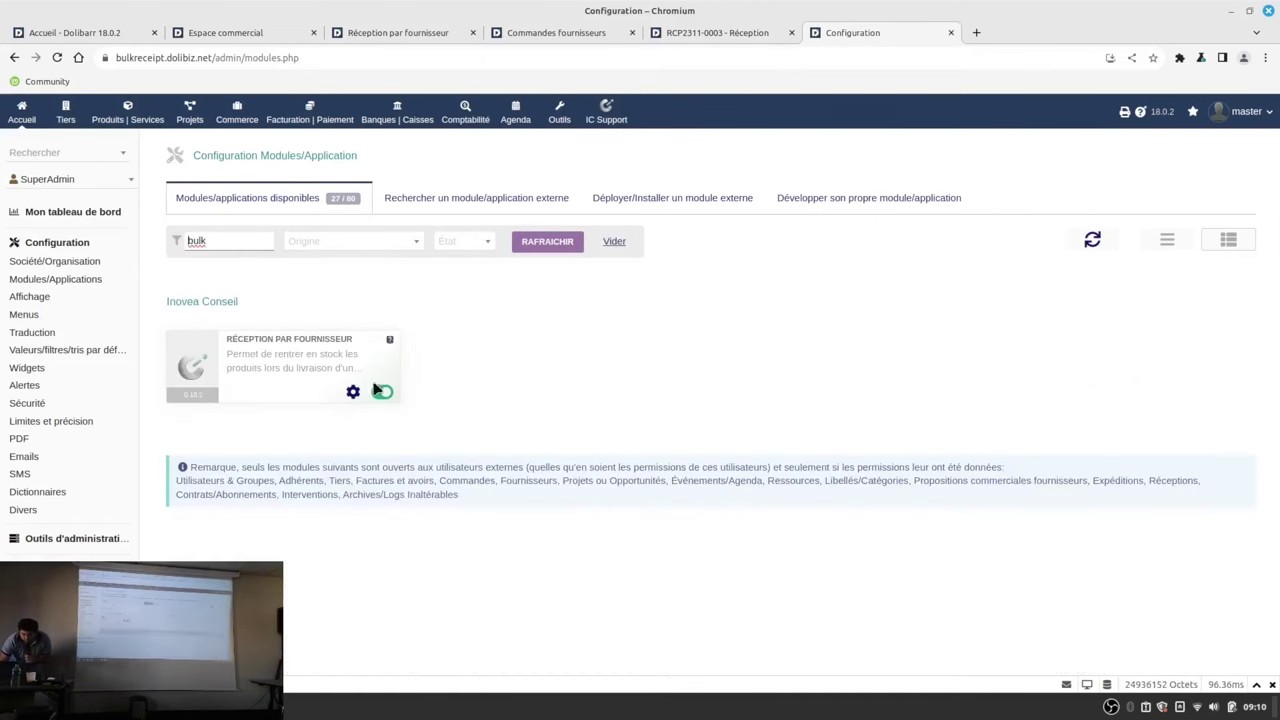
click(353, 391)
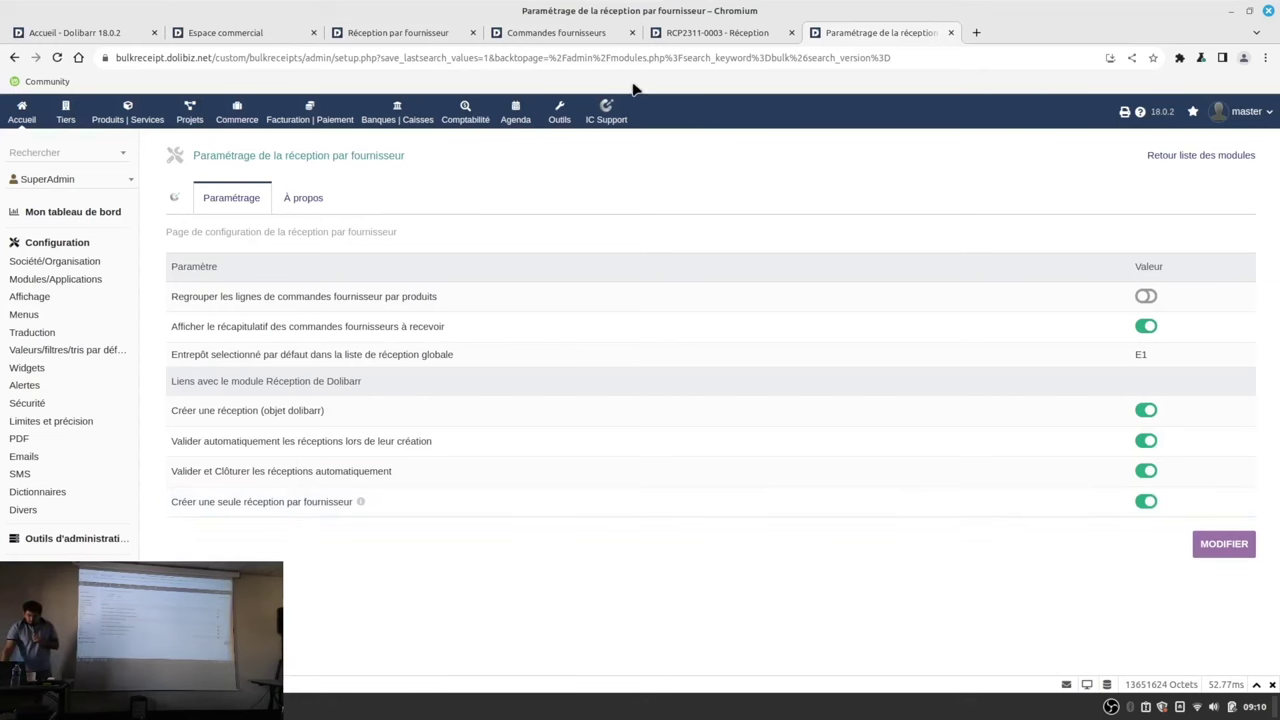
Review the product lines and linked supplier orders of reception RCP2311-0003.
click(580, 28)
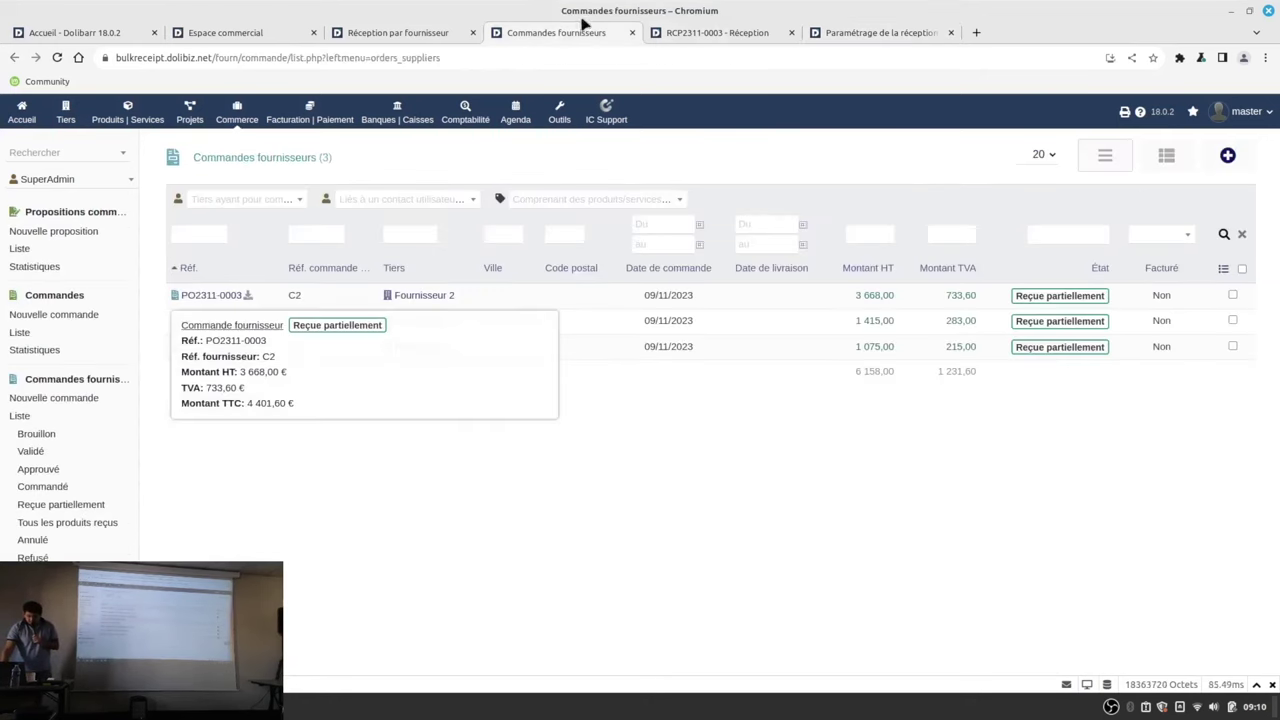
click(690, 32)
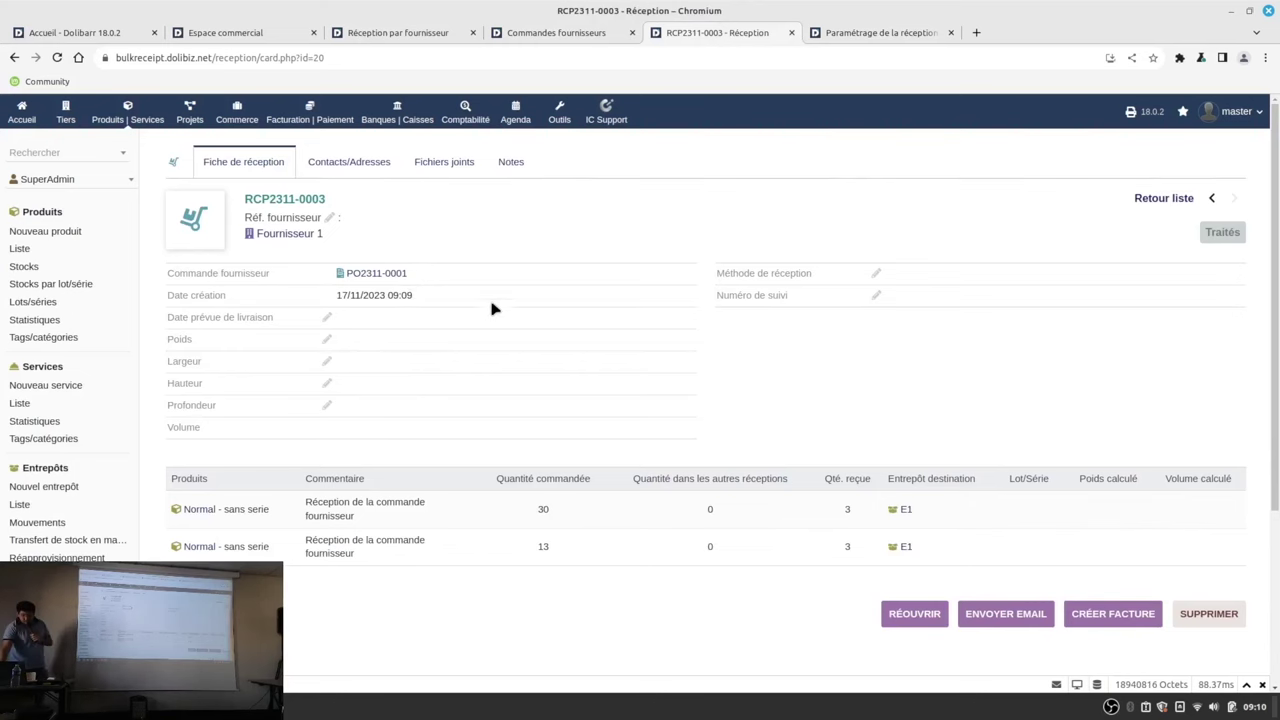
scroll(486, 343, down, 5)
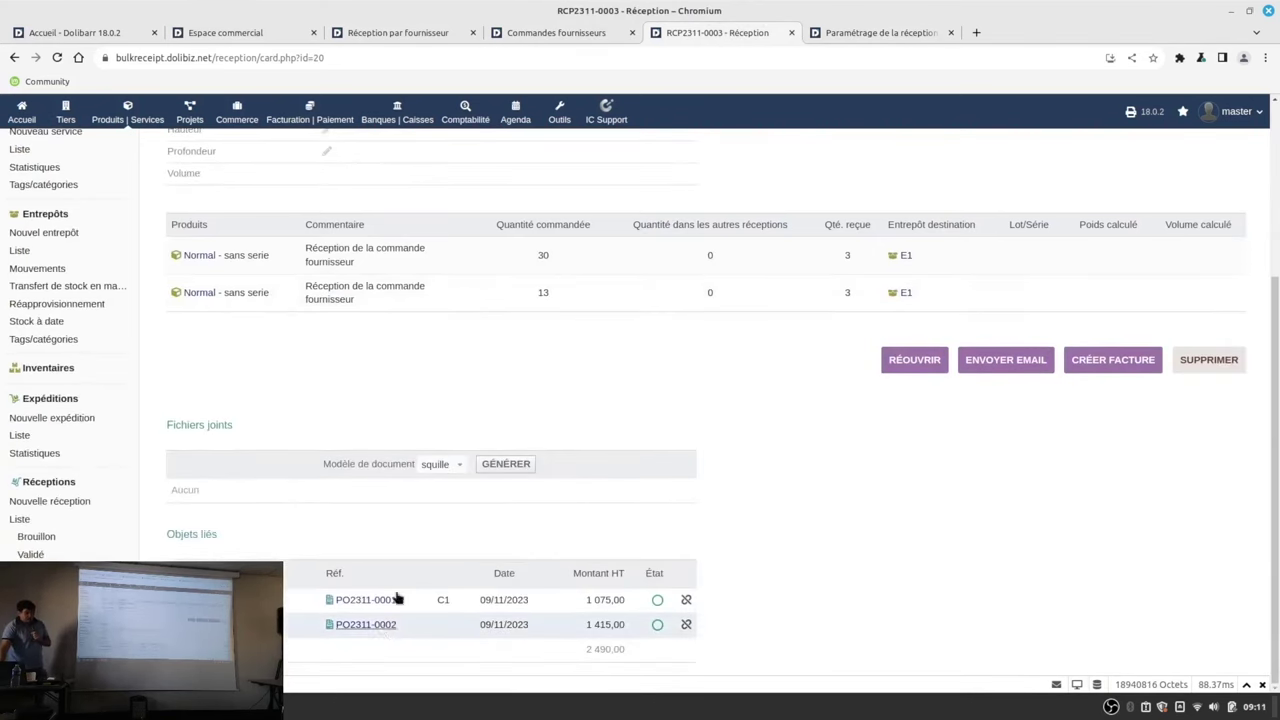
scroll(523, 394, up, 2)
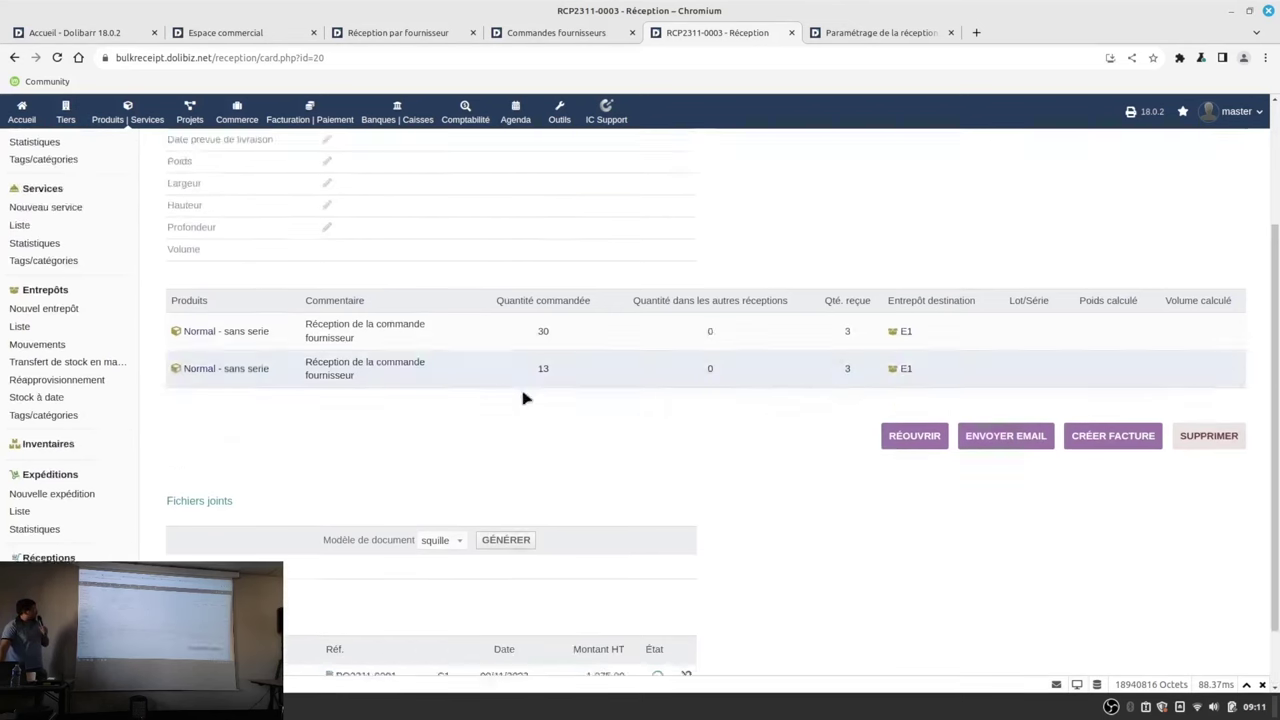
scroll(523, 394, down, 2)
scroll(477, 623, up, 2)
scroll(477, 623, up, 3)
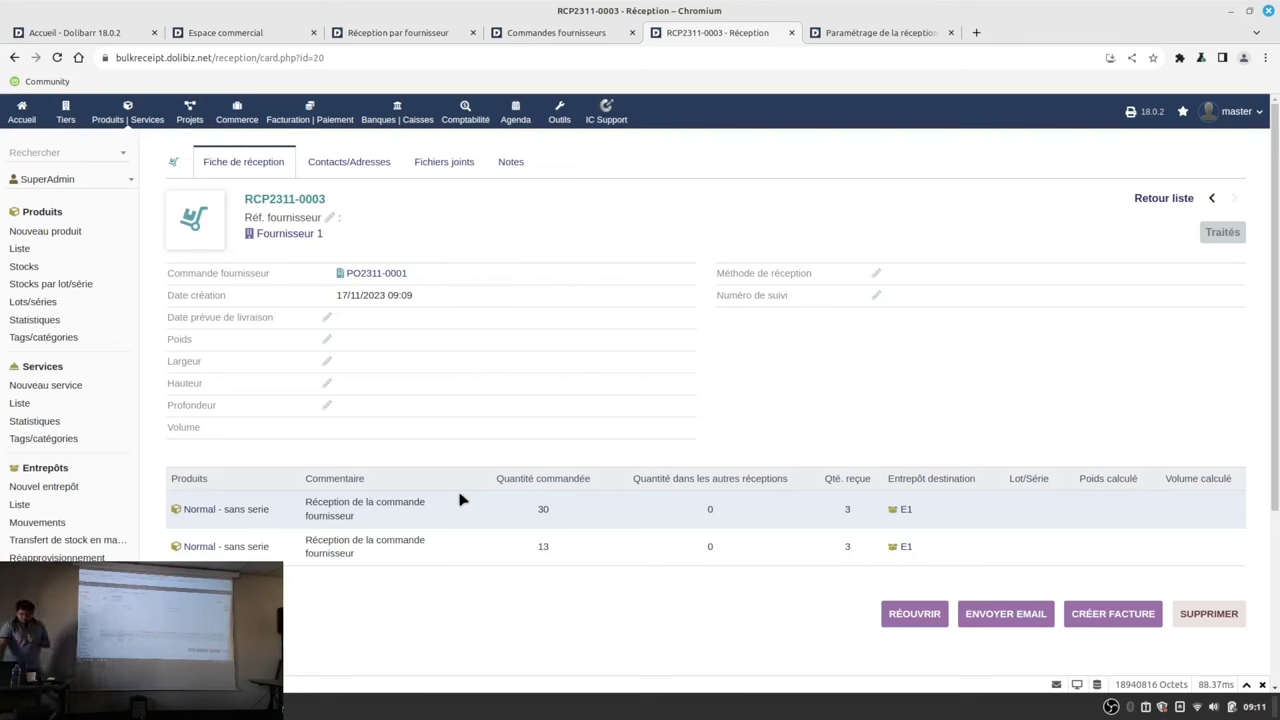
Return to Fournisseur 1's reception page and select the quantity to receive of the LOT line for PO2311-0001.
click(575, 38)
click(388, 38)
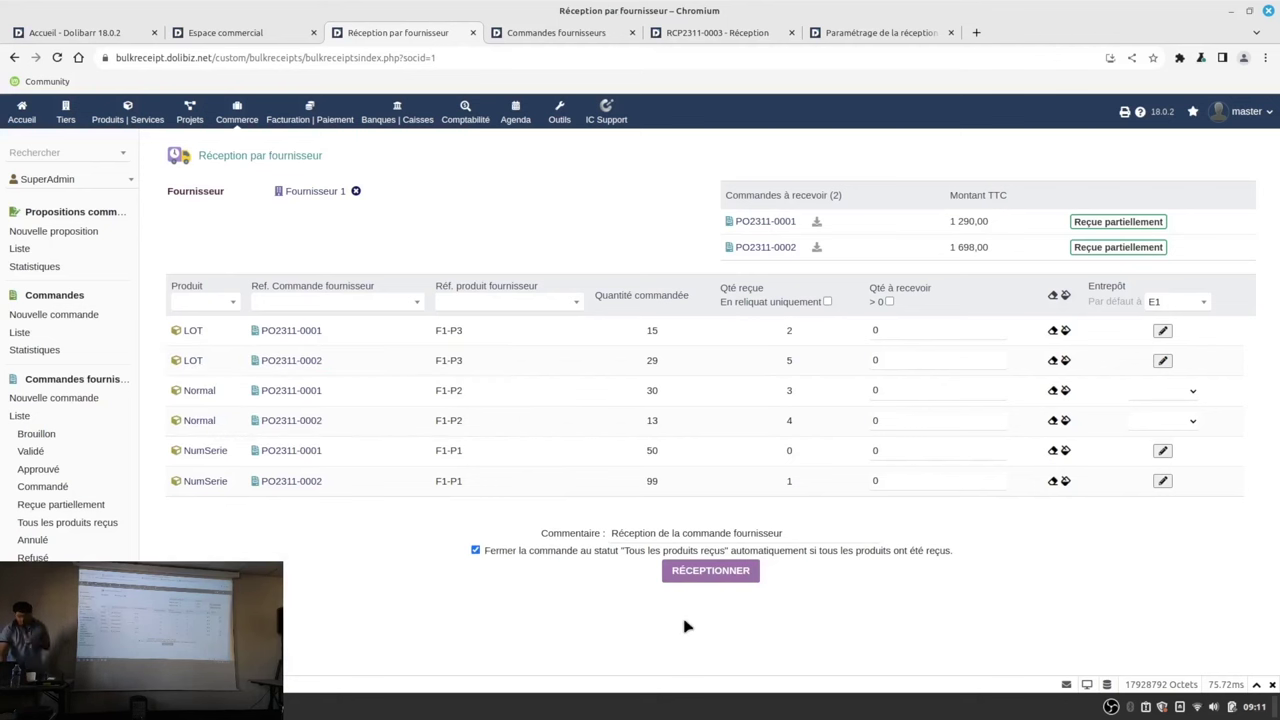
click(874, 331)
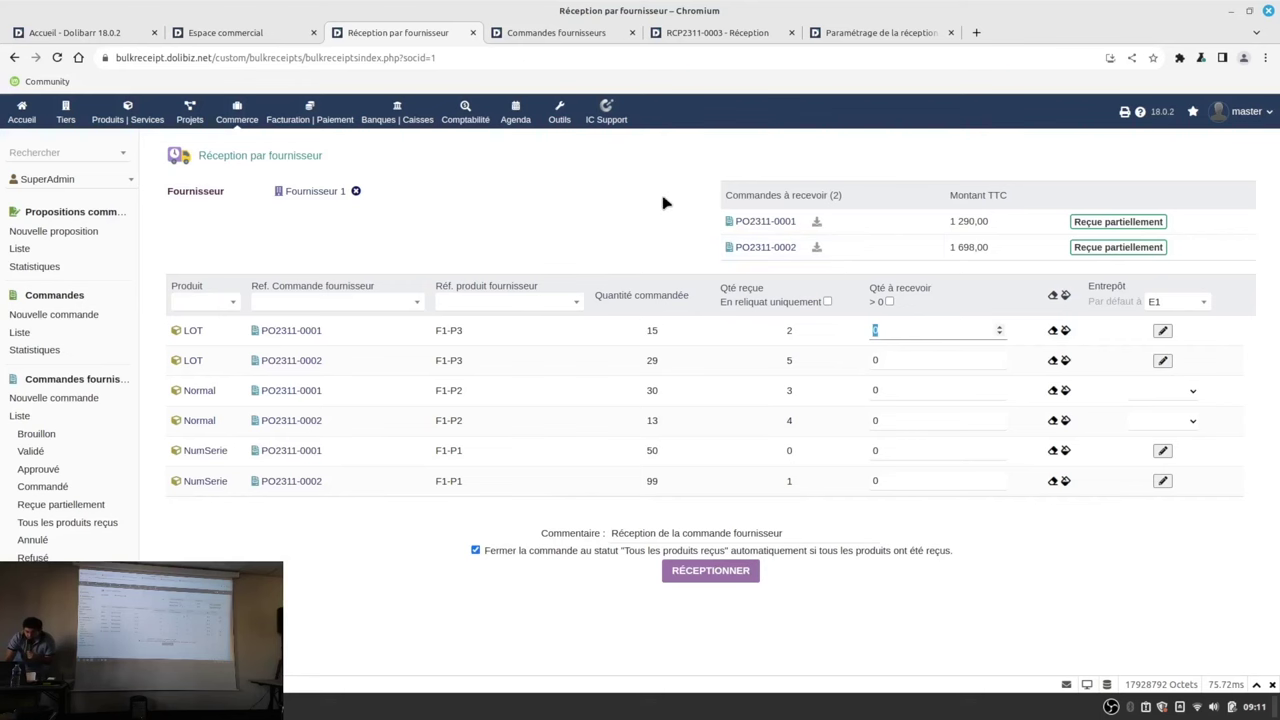
Turn off the "Créer une seule réception par fournisseur" option in the module settings.
click(592, 33)
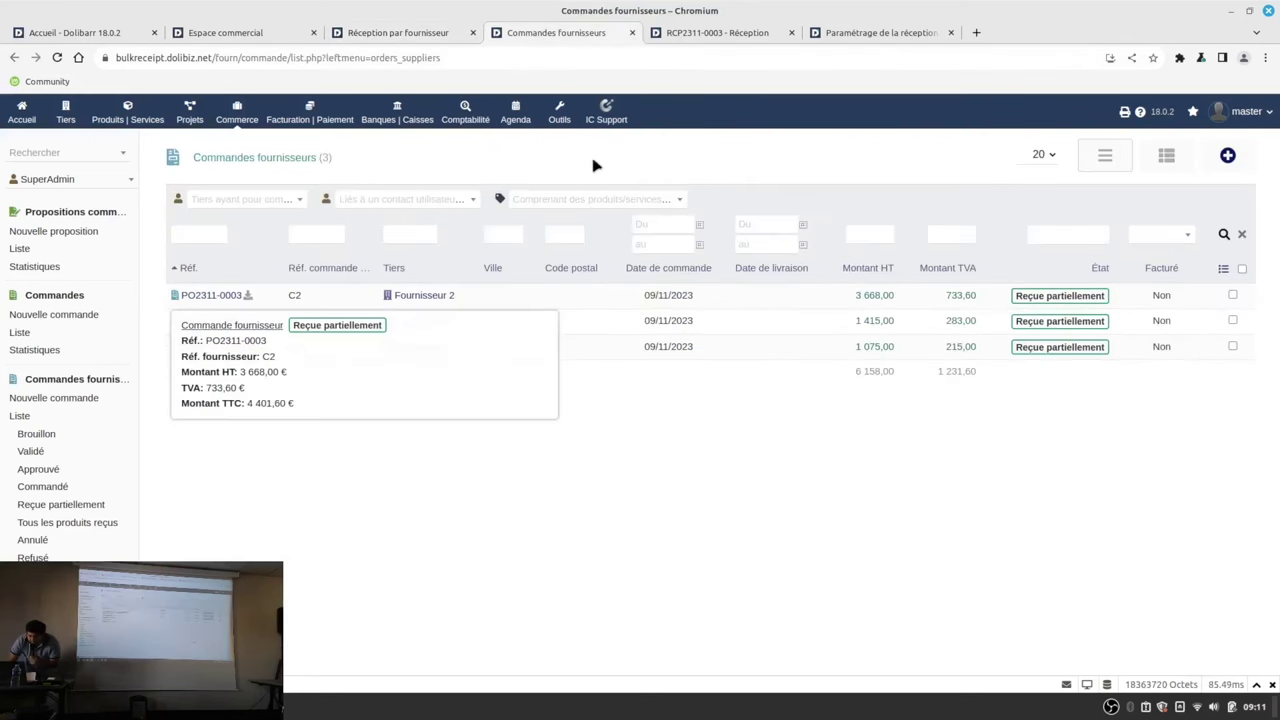
click(848, 33)
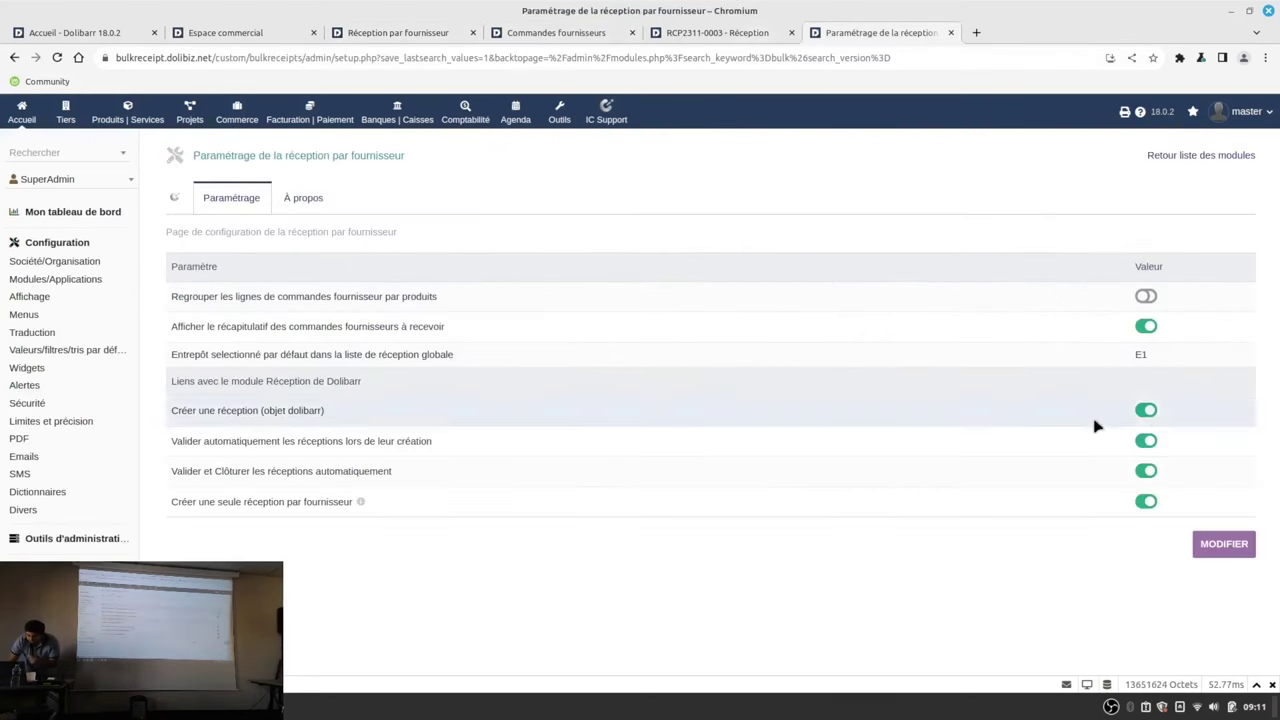
click(1146, 501)
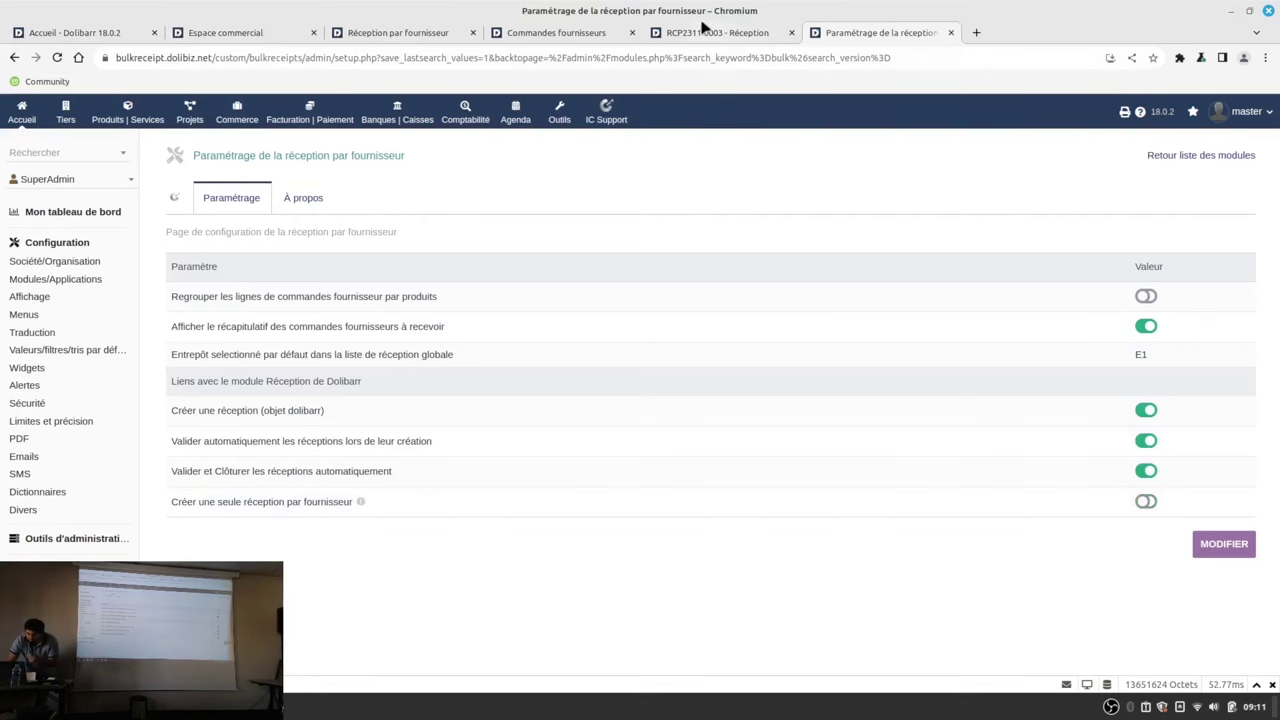
Set the quantity to receive for LOT on PO2311-0001 to 2, and its lot detail row's quantity to 1.
click(700, 32)
click(590, 36)
click(401, 35)
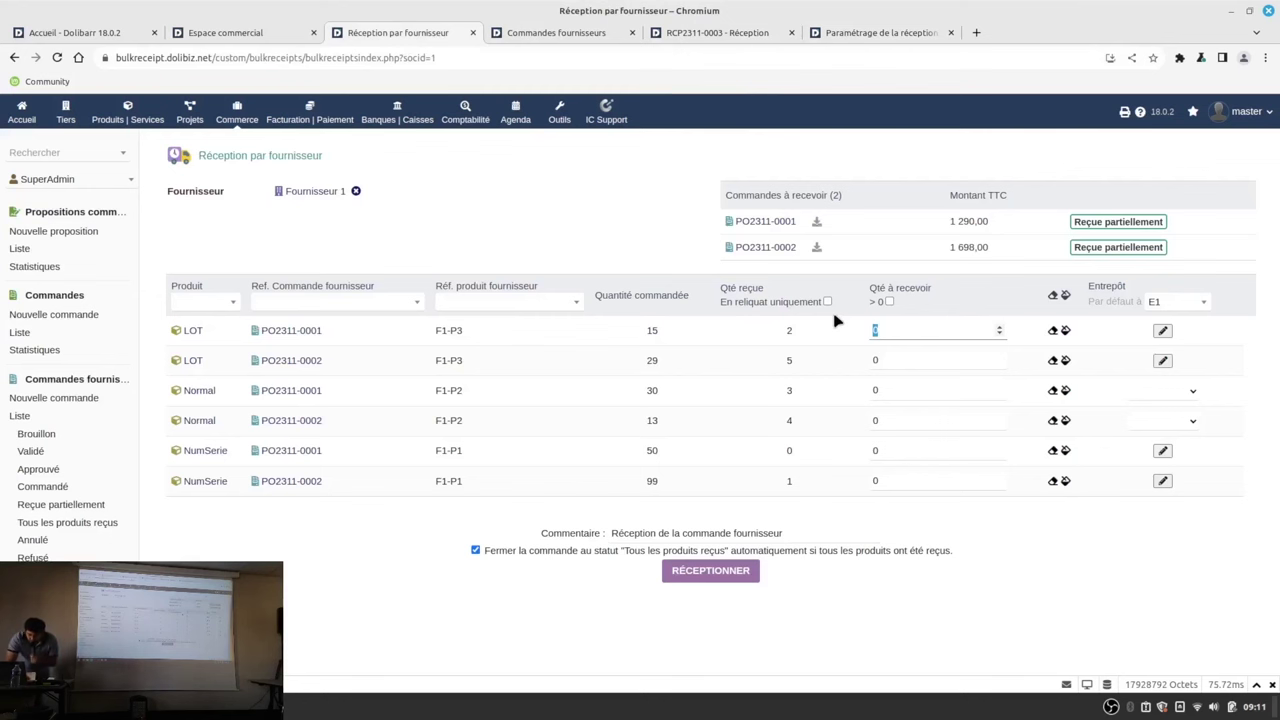
text(2)
click(1161, 331)
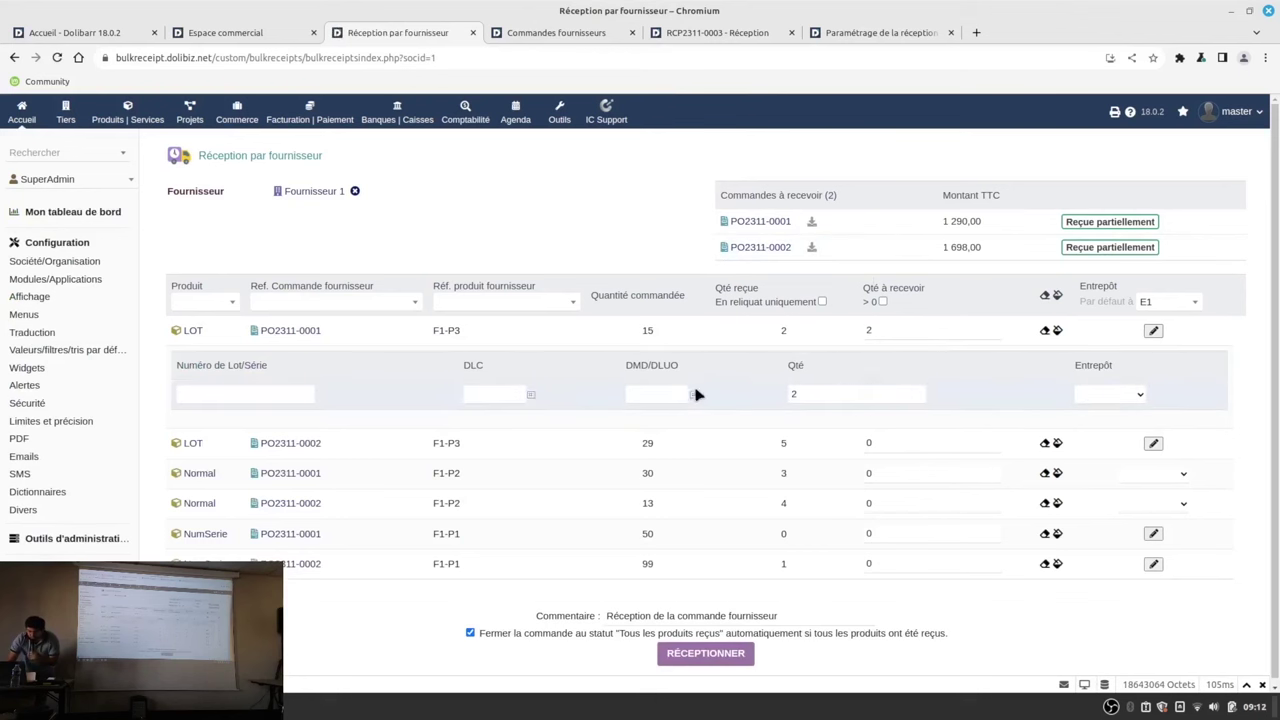
double_click(797, 393)
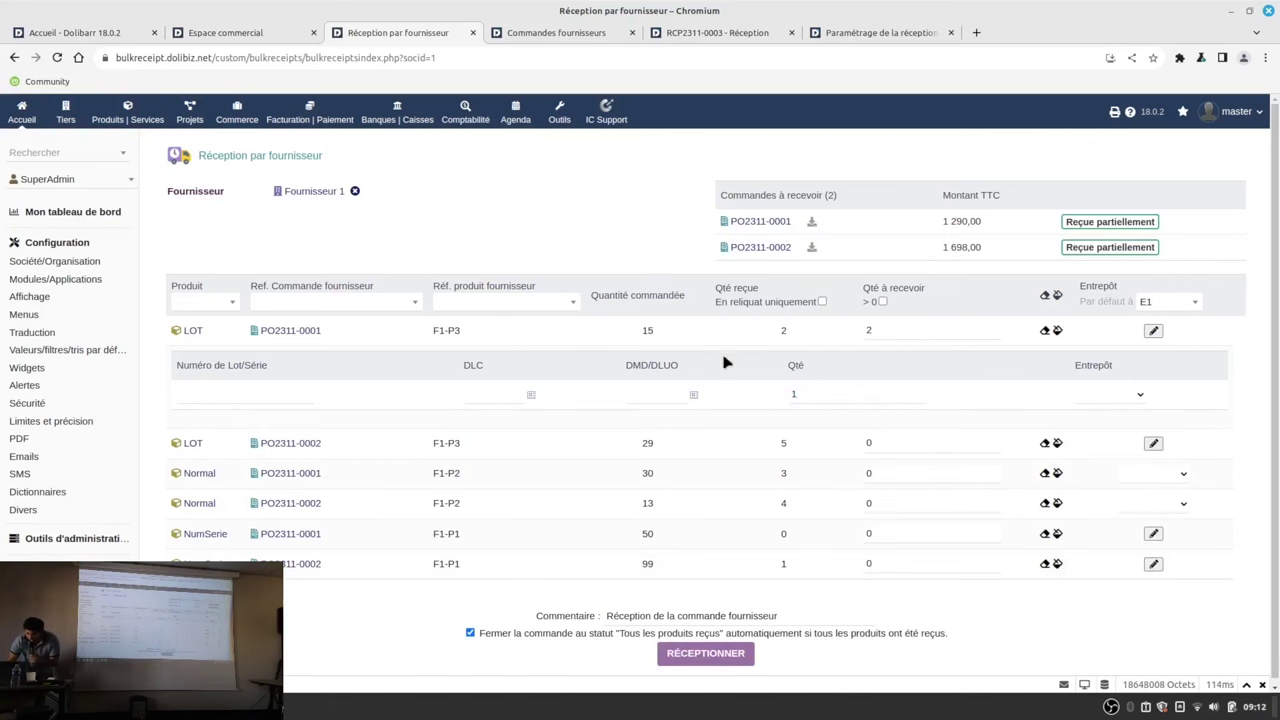
Generate a second lot row for LOT on PO2311-0001 and enter the lot numbers lottoto and lototo2.
click(918, 391)
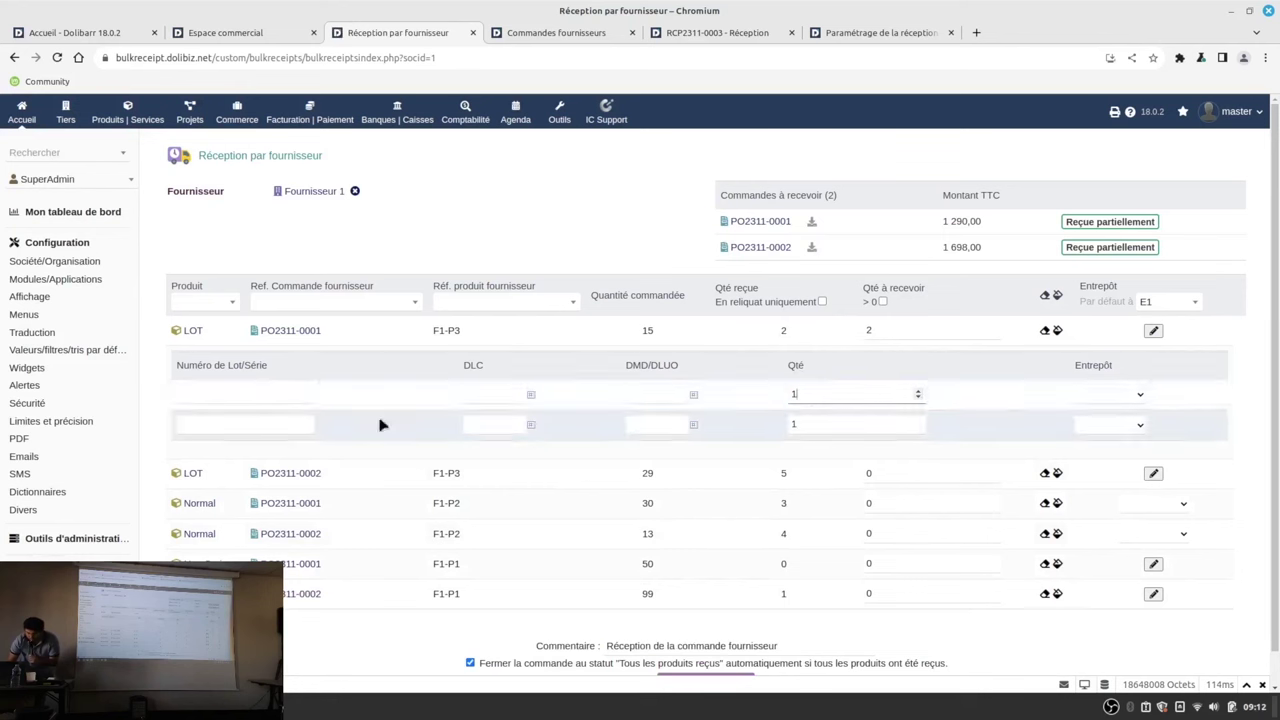
click(257, 394)
text(lottoto)
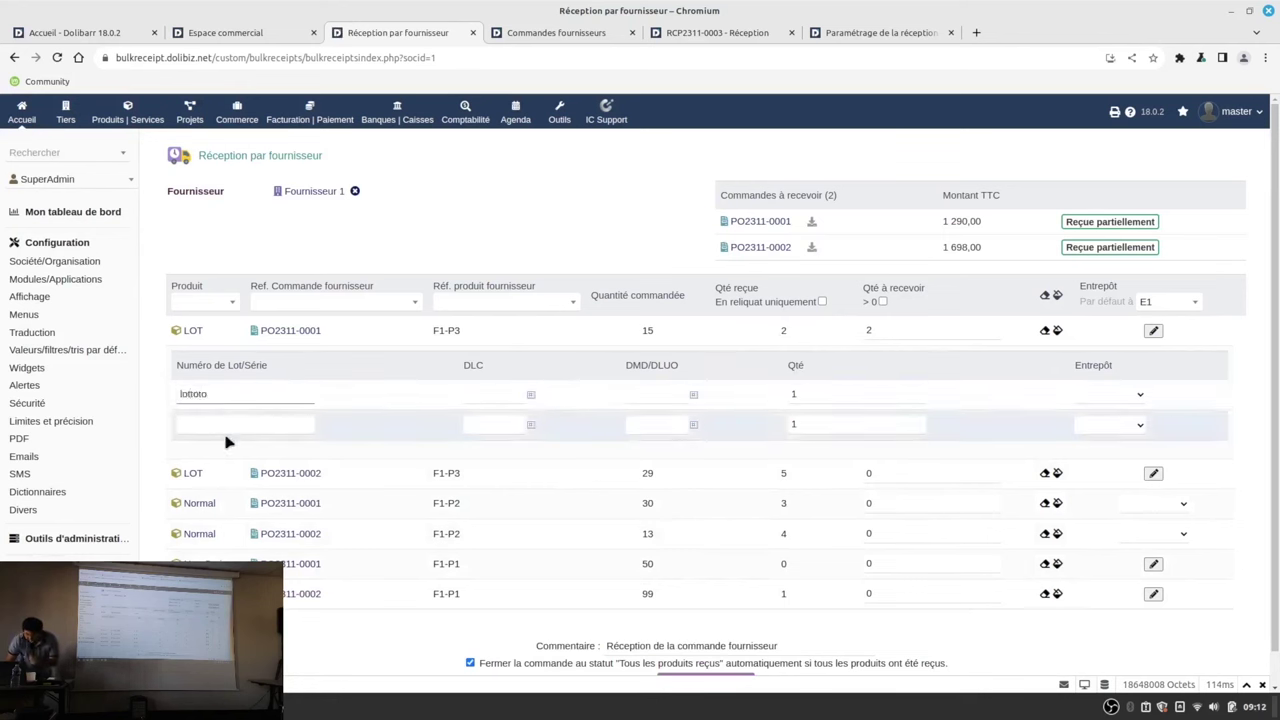
click(229, 424)
text(t)
text(l)
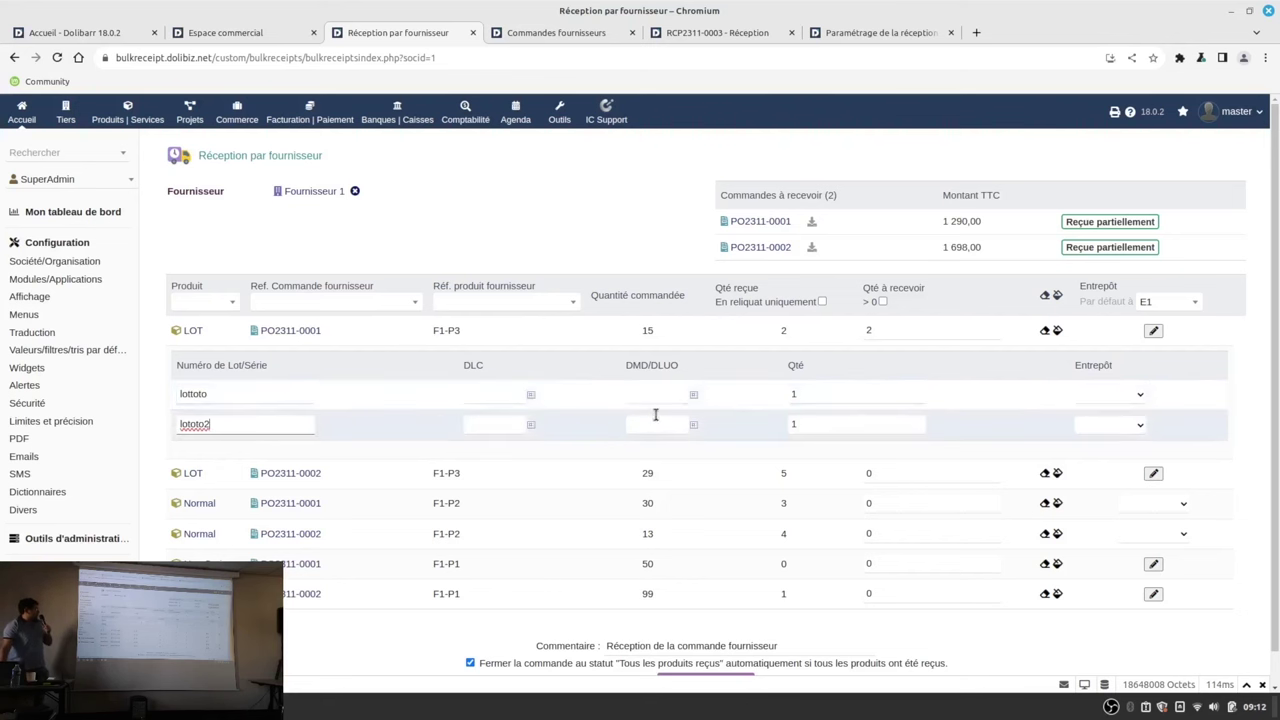
Set lot lottoto's DLC to 02/11/2023 and its DMD/DLUO to 04/11/2023.
click(531, 395)
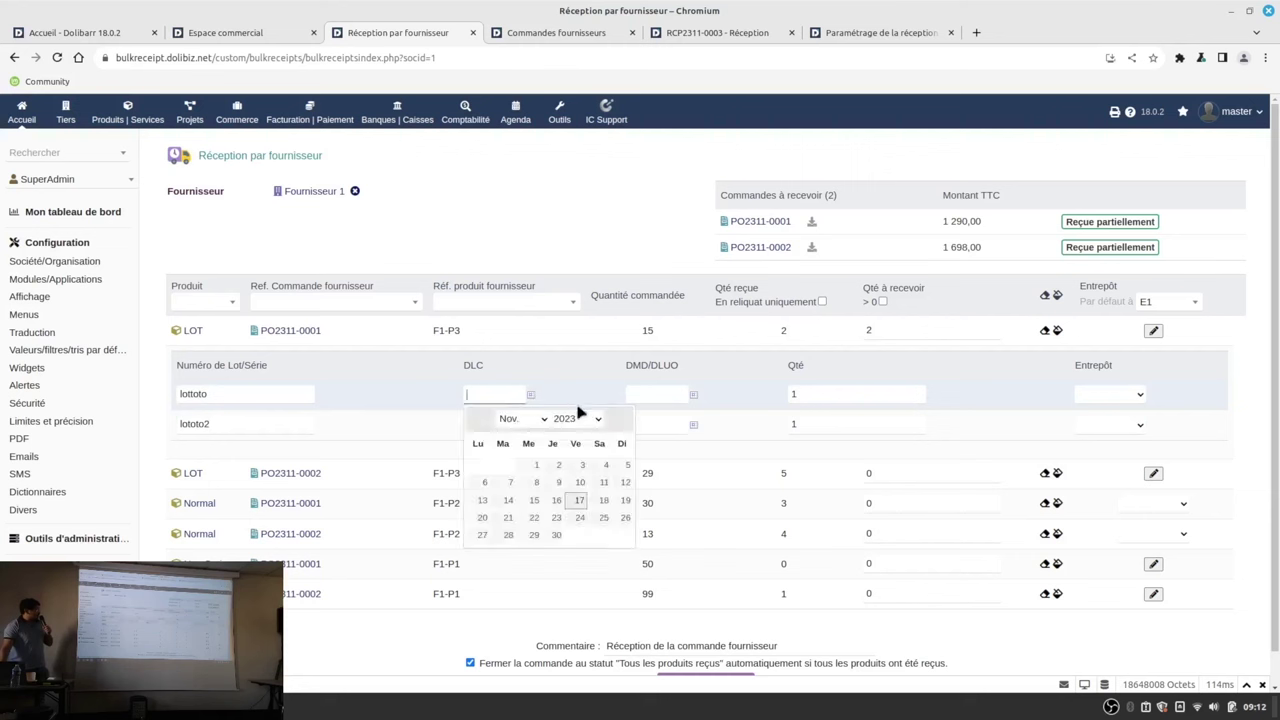
click(562, 466)
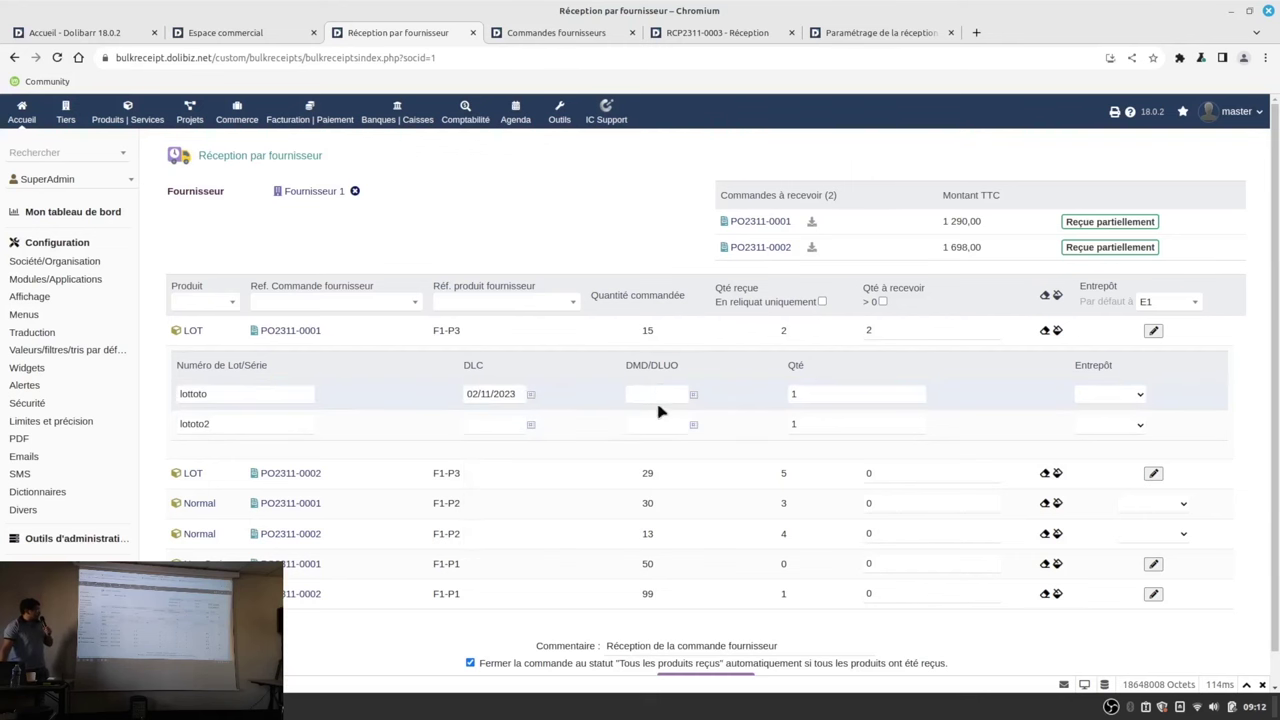
click(694, 395)
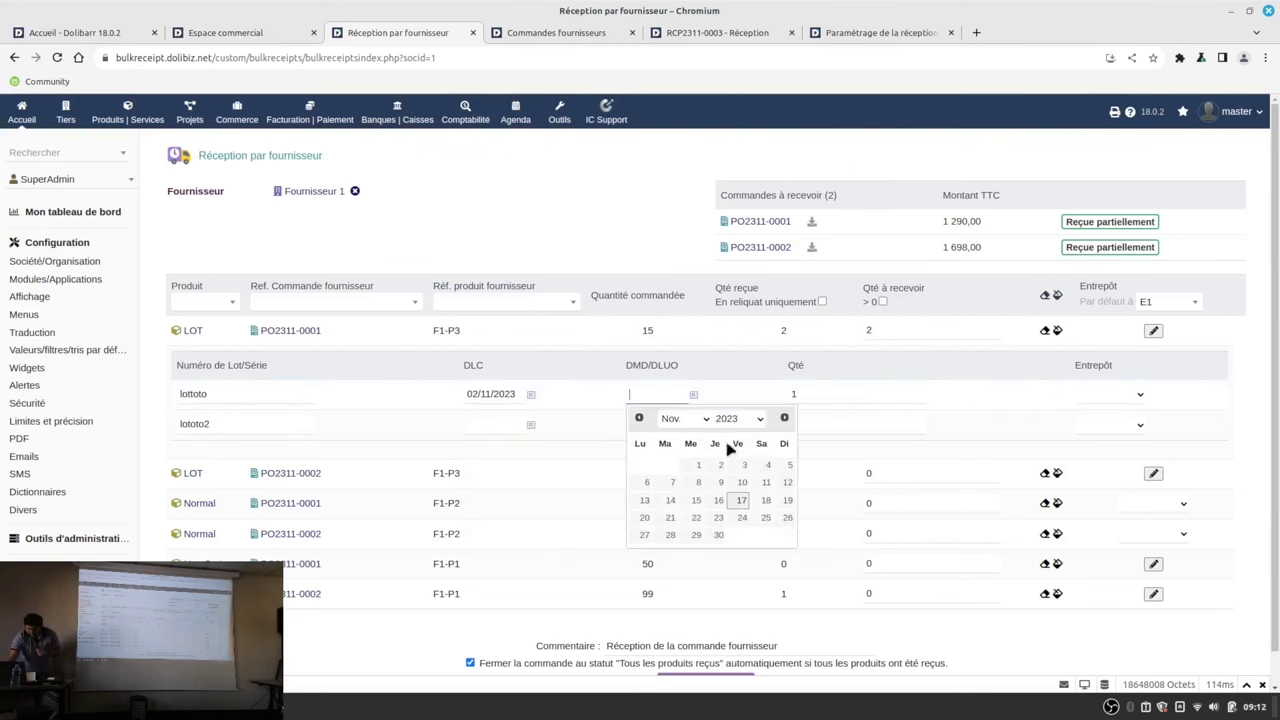
click(760, 467)
Set lot lototo2's DLC to 15/11/2023 and its DMD/DLUO to 18/11/2023.
click(531, 424)
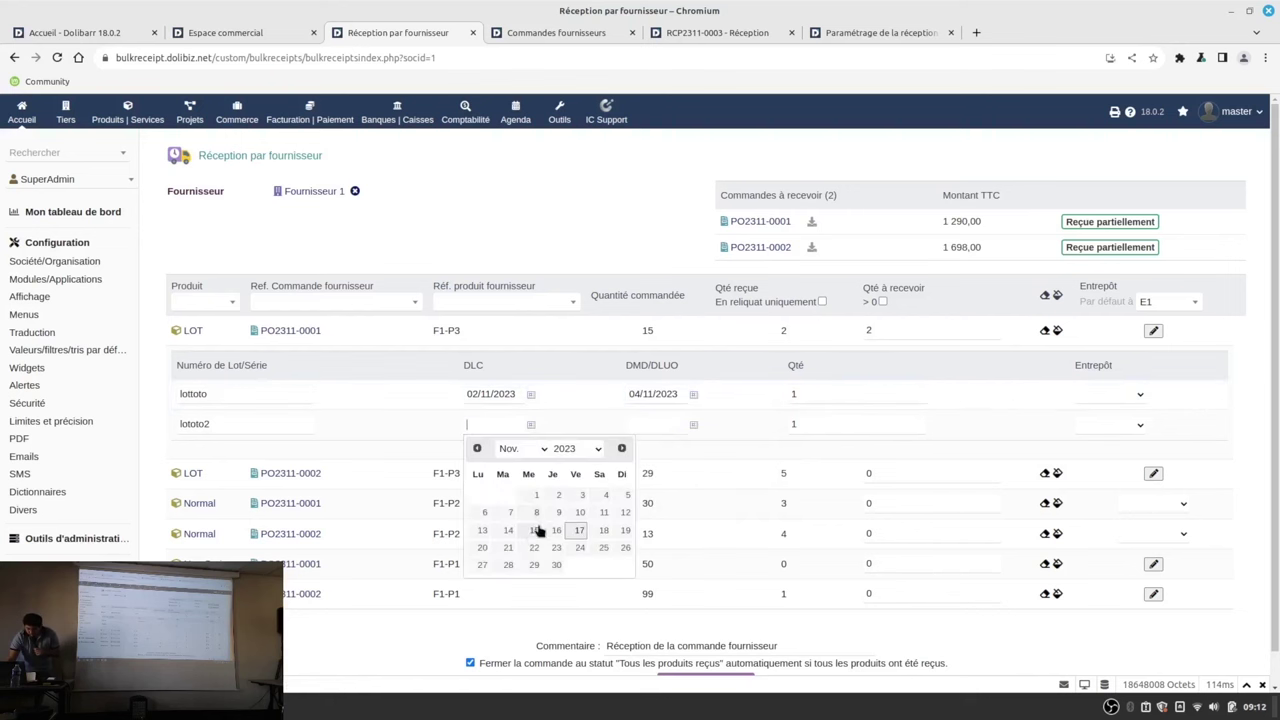
click(536, 536)
click(693, 425)
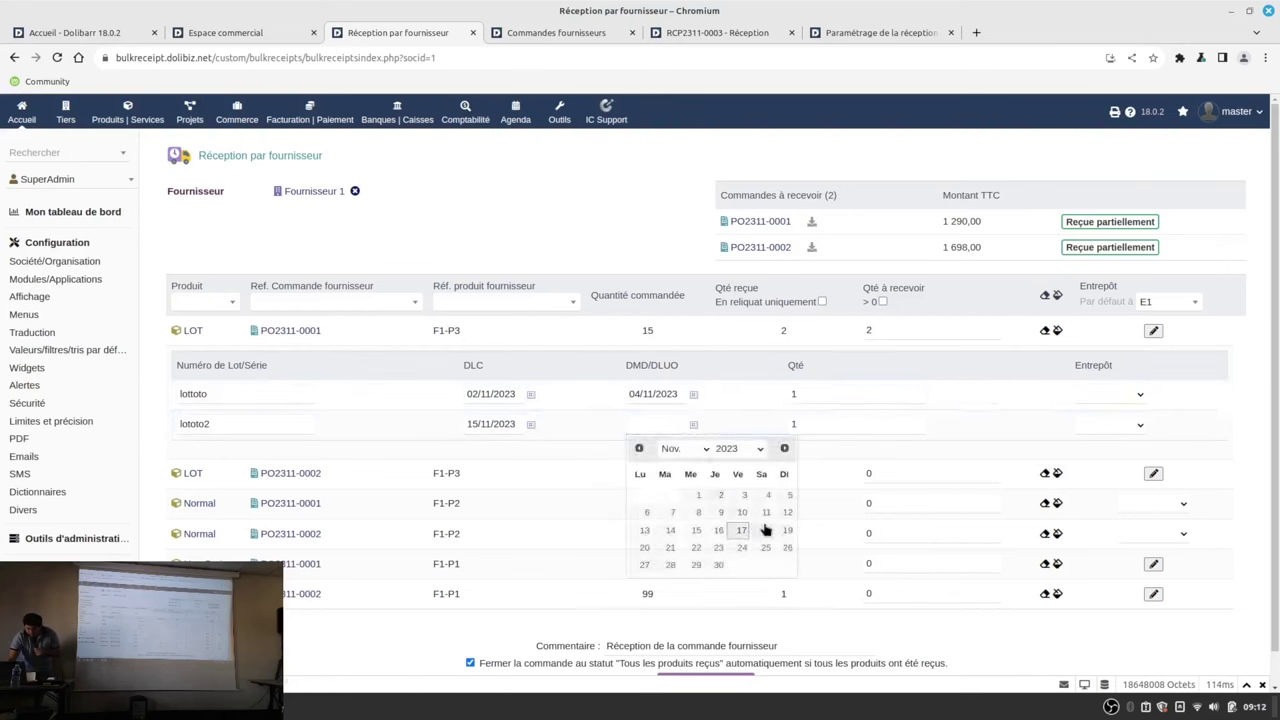
click(767, 532)
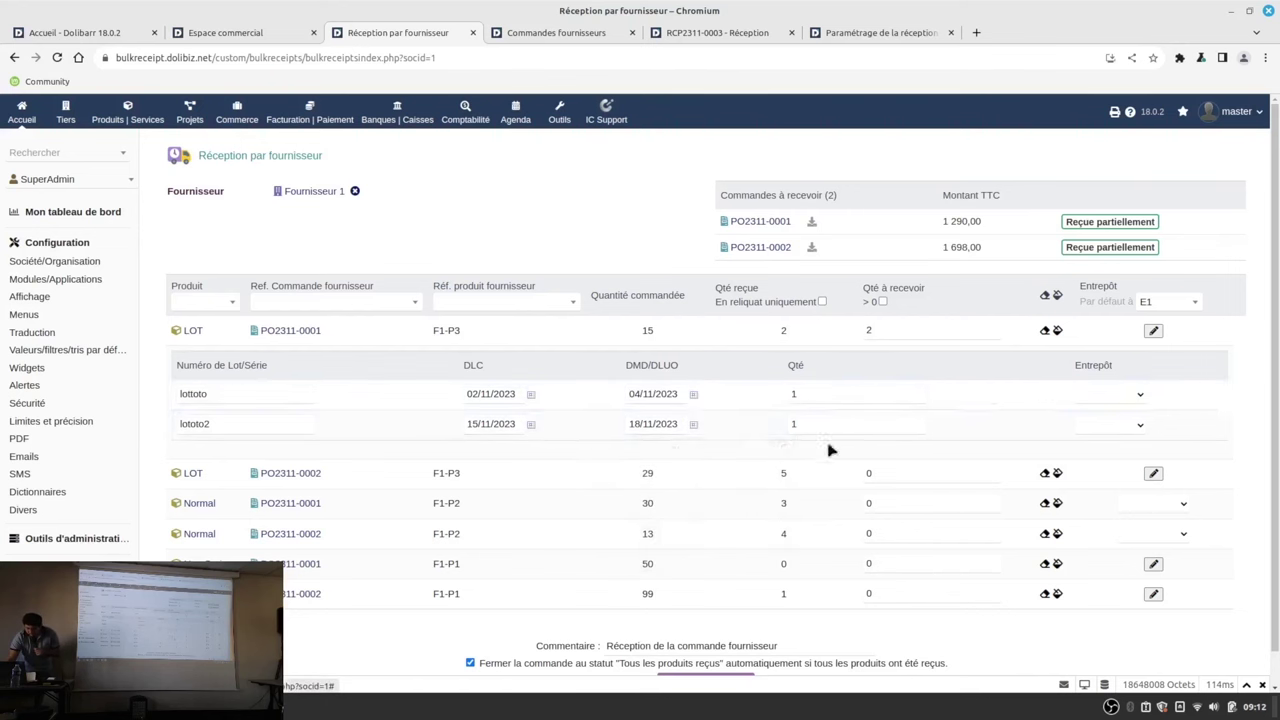
Leave both lots' warehouses blank so the default E1 applies, and submit the reception.
click(1120, 396)
click(1183, 407)
click(1134, 425)
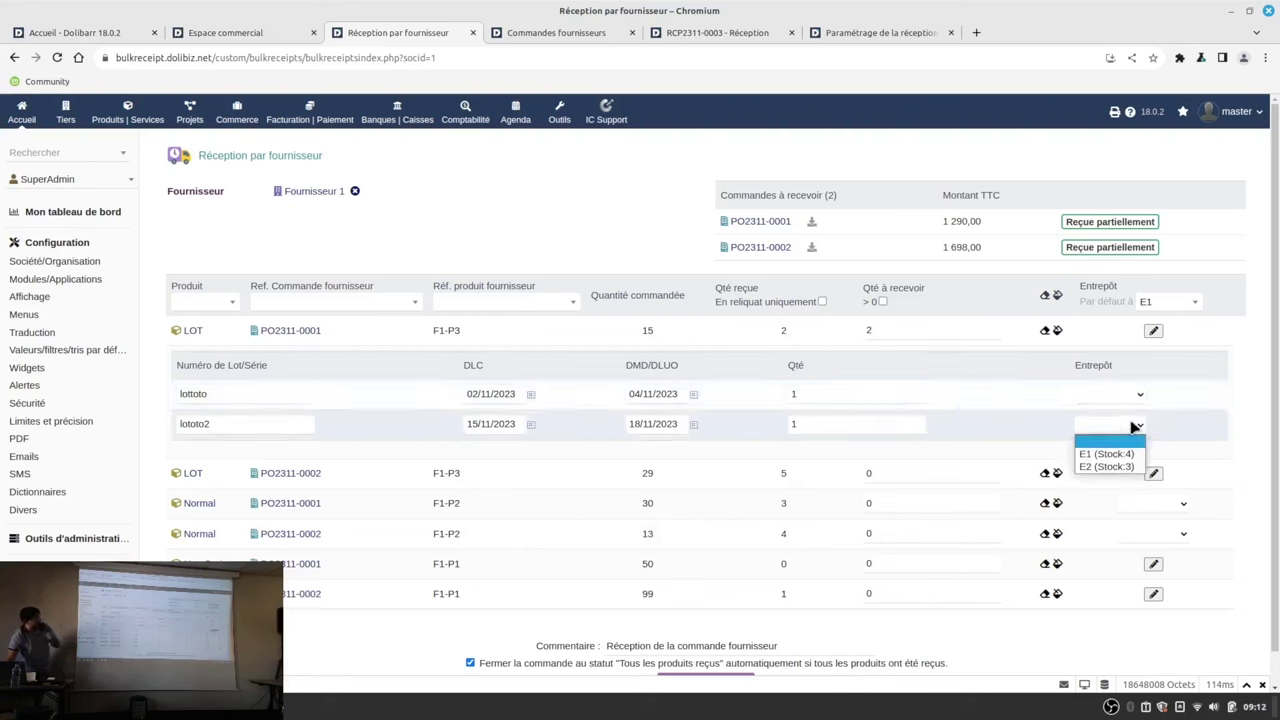
click(1229, 333)
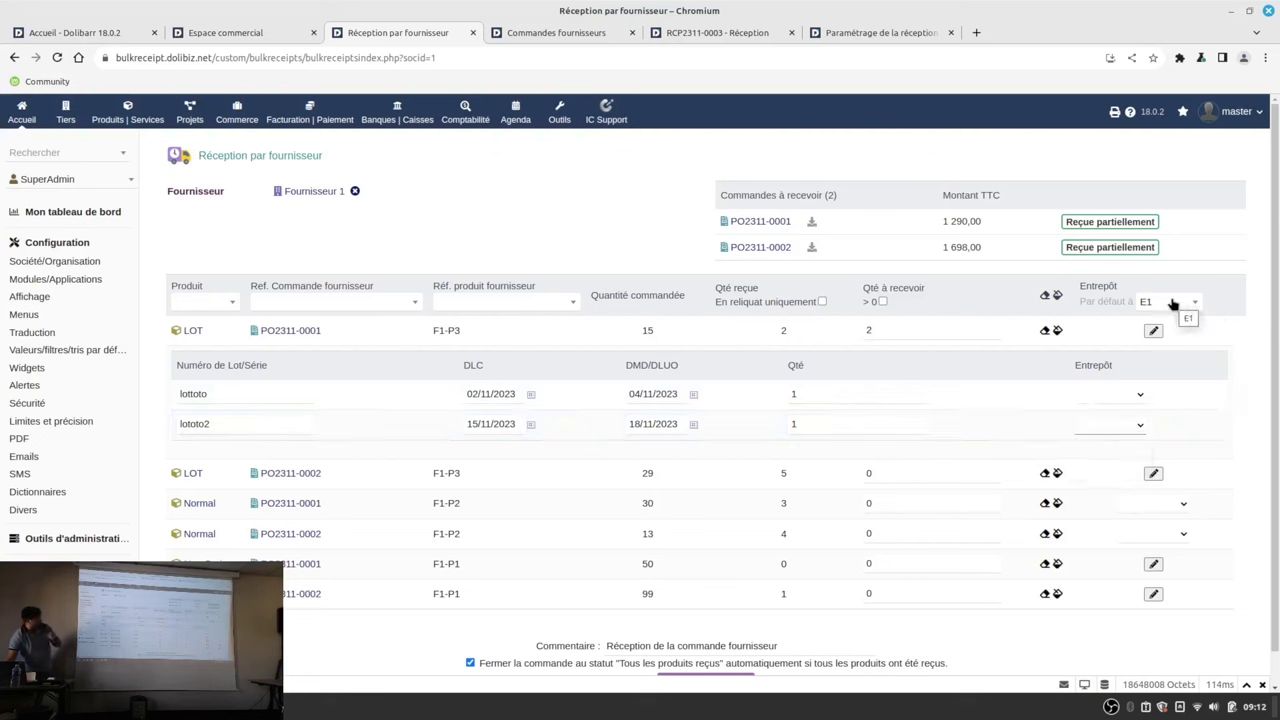
scroll(680, 530, down, 1)
click(705, 648)
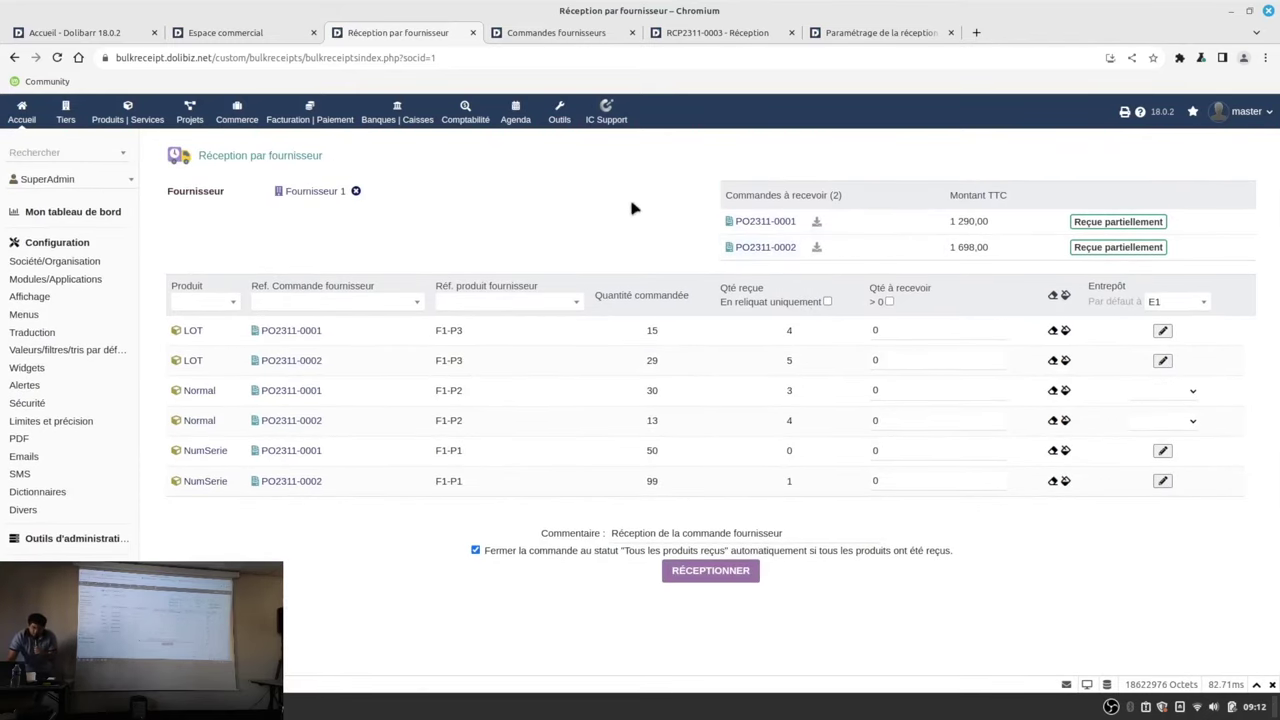
Open reception RCP2311-0004 from the receptions list and check the details of lots lottoto and lototo2.
click(704, 38)
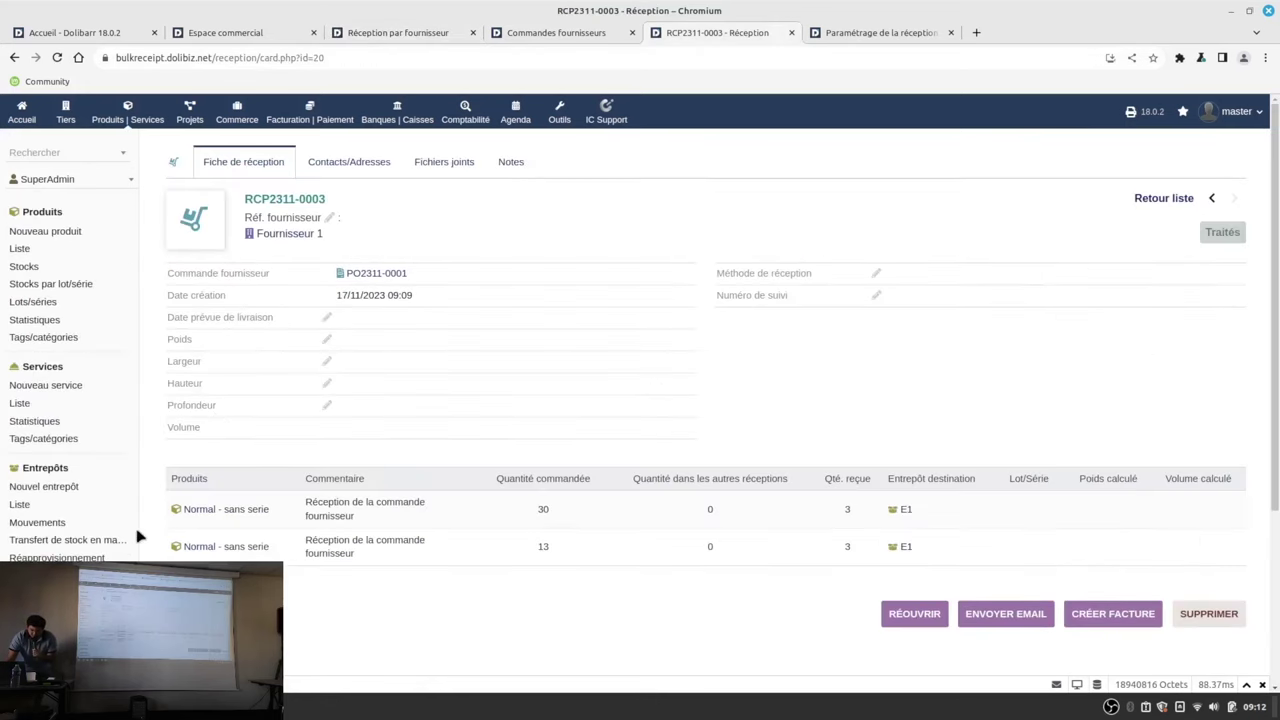
scroll(114, 540, down, 3)
click(20, 521)
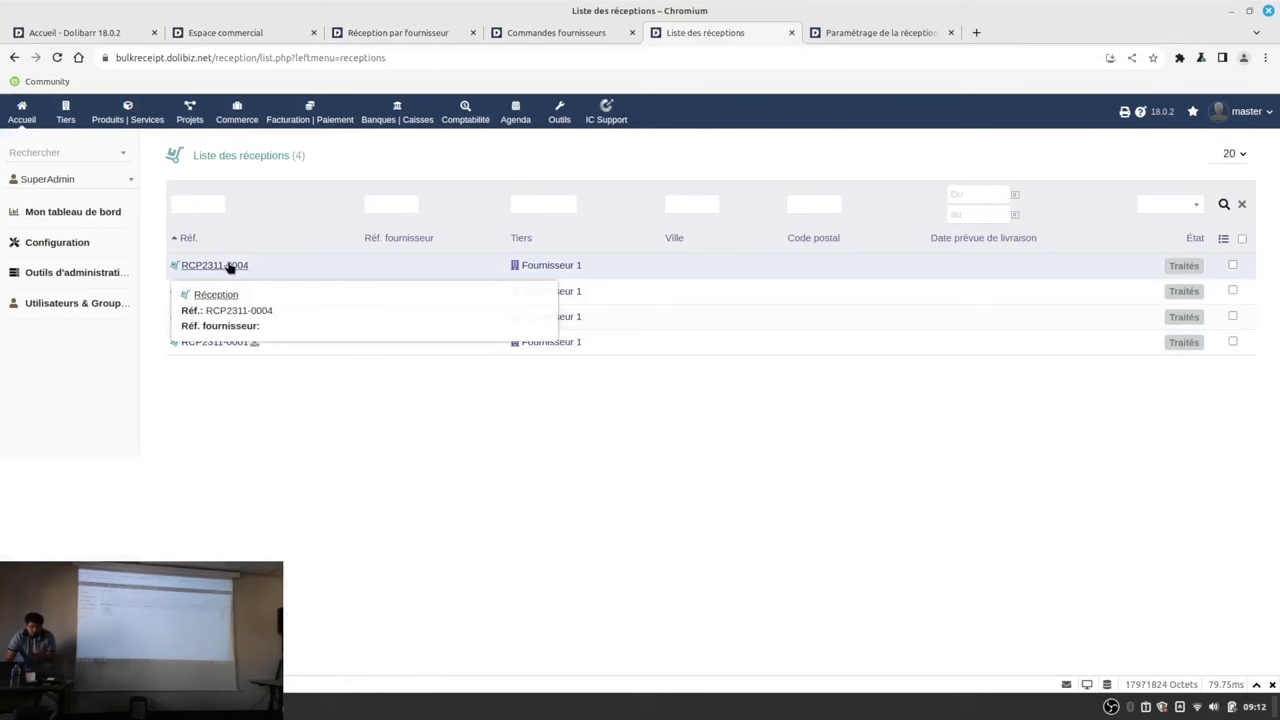
click(228, 265)
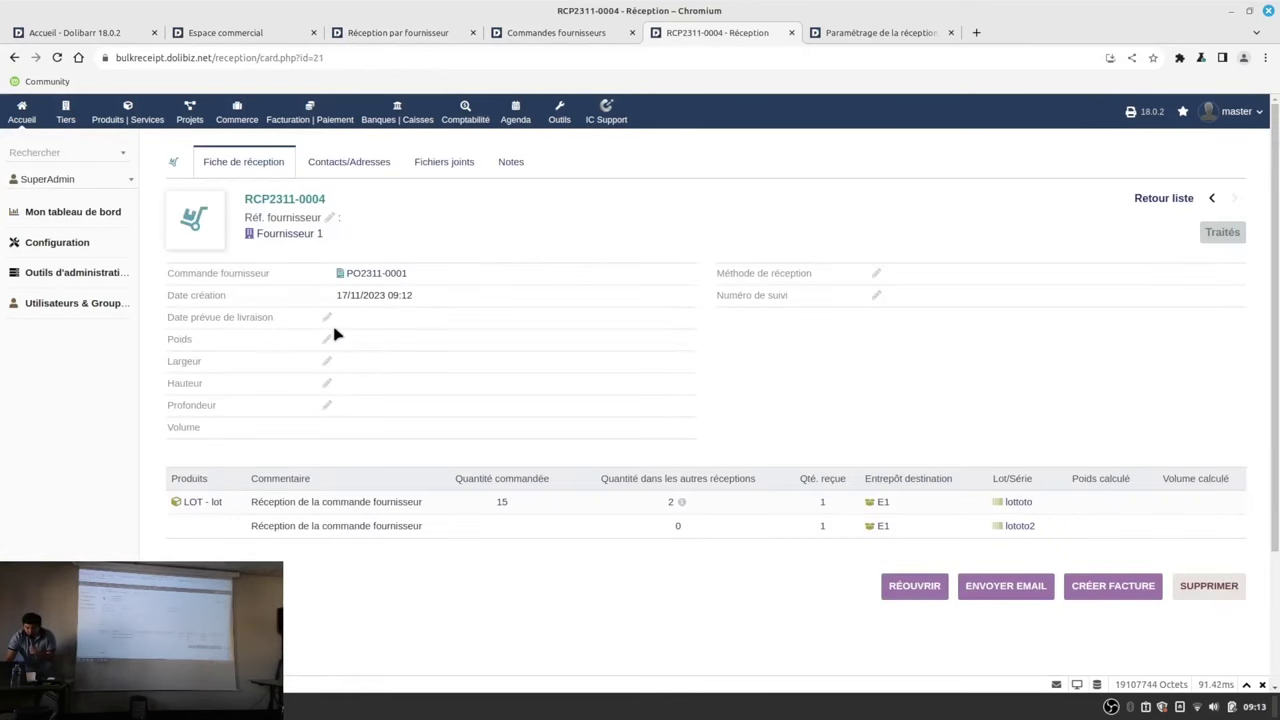
scroll(335, 335, down, 2)
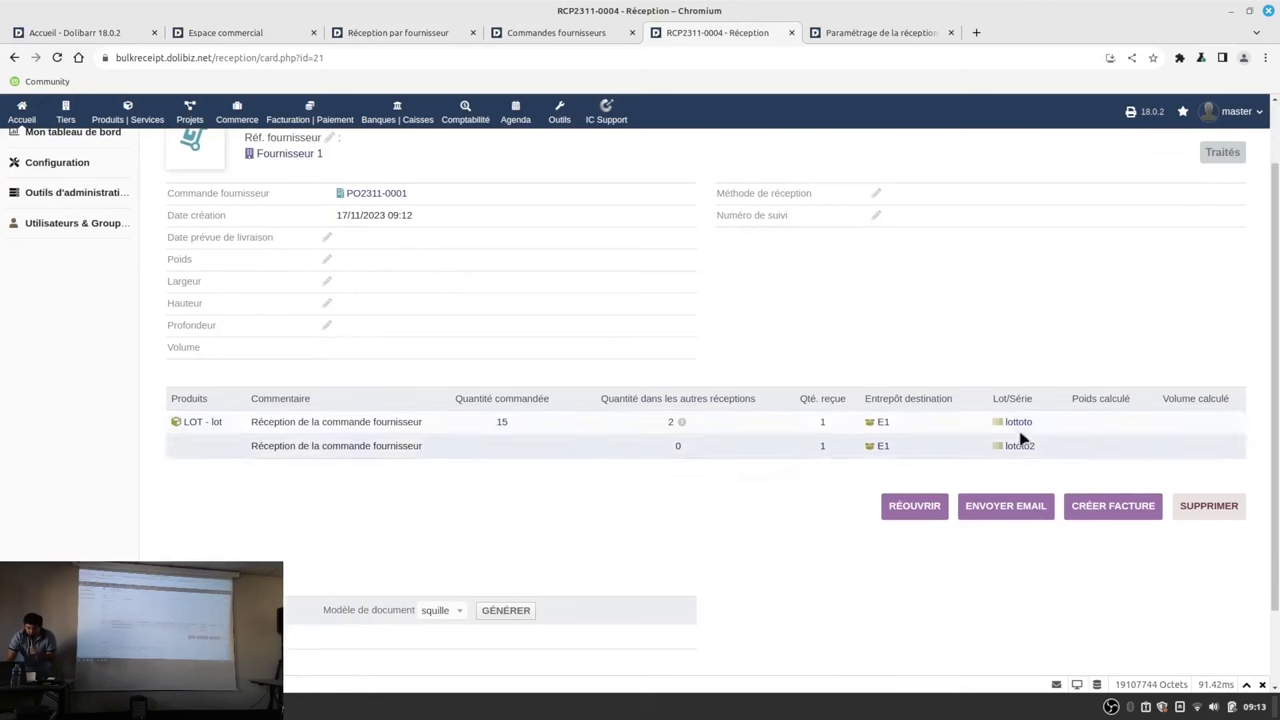
mouse_move(1018, 453)
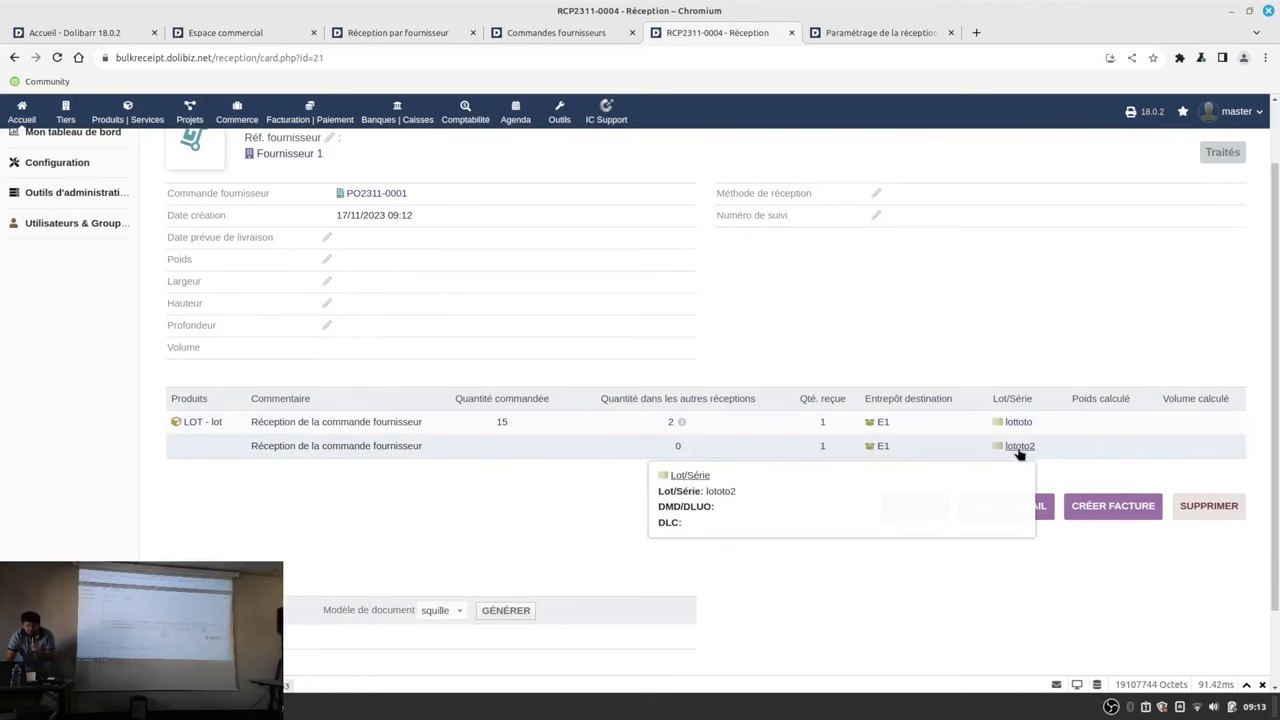
mouse_move(1024, 428)
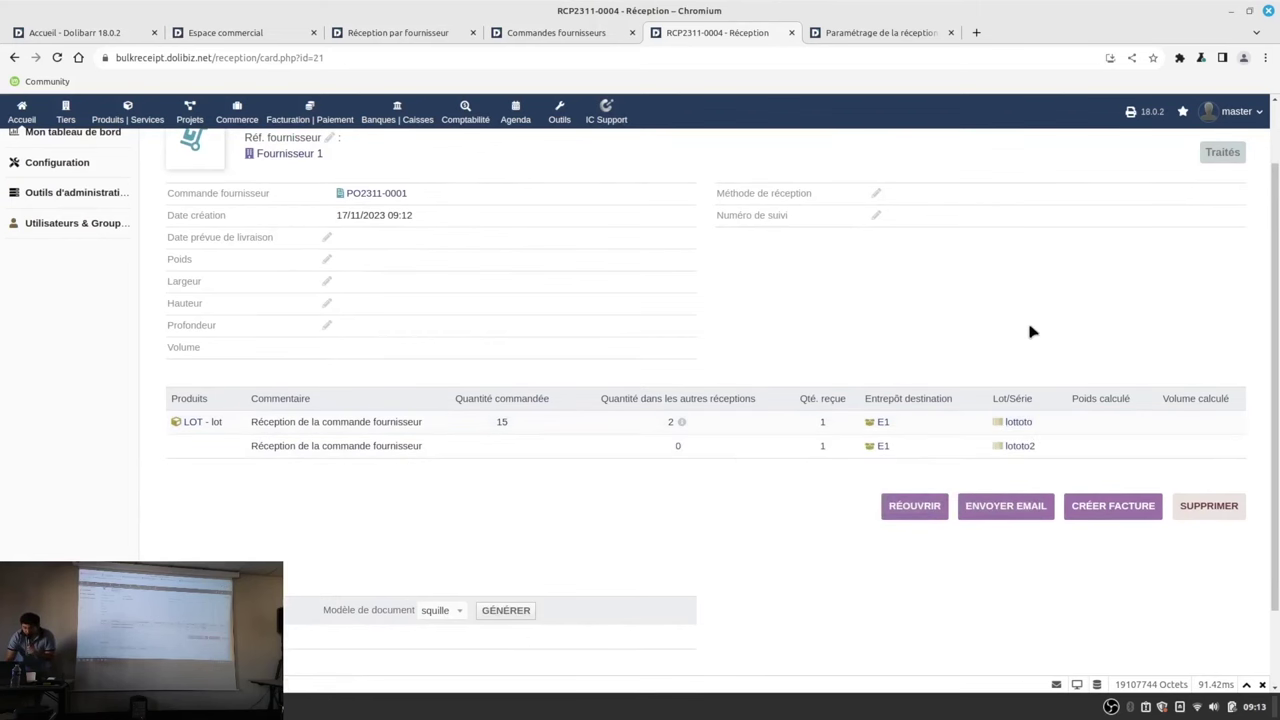
scroll(1023, 335, up, 2)
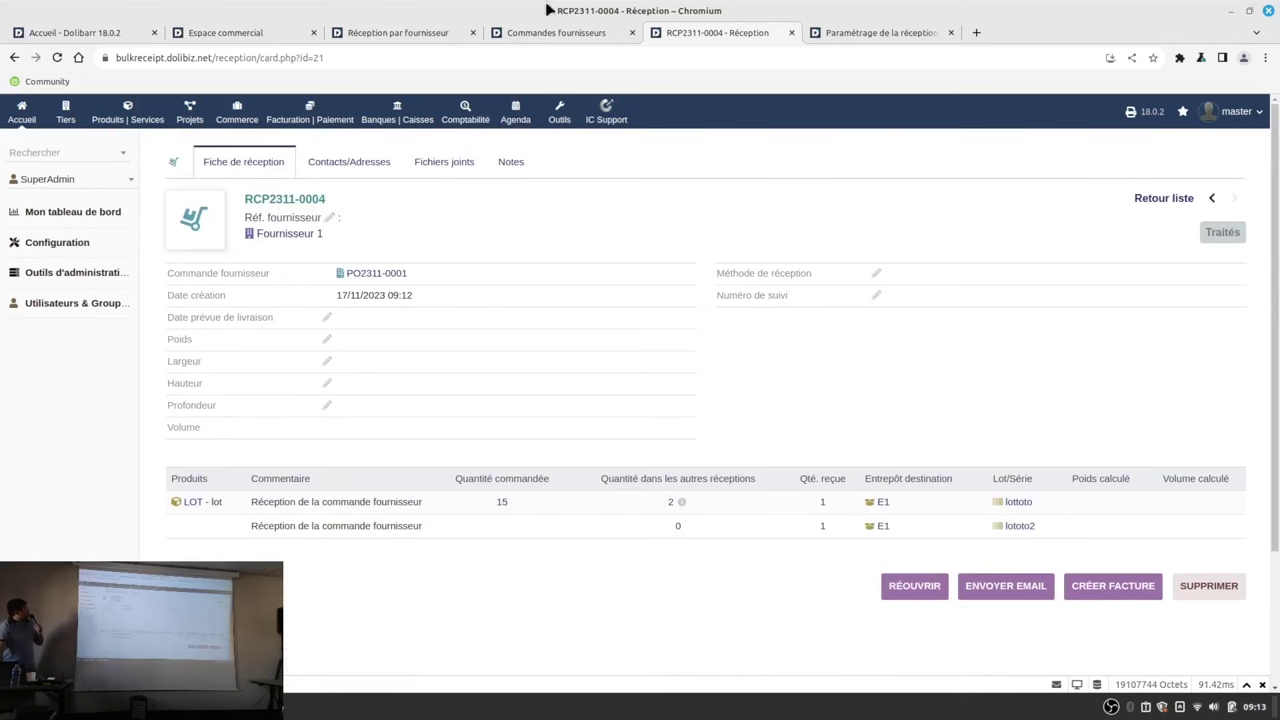
Return to Fournisseur 1's Réception par fournisseur page and filter the lines by supplier order PO2311-0001.
click(413, 30)
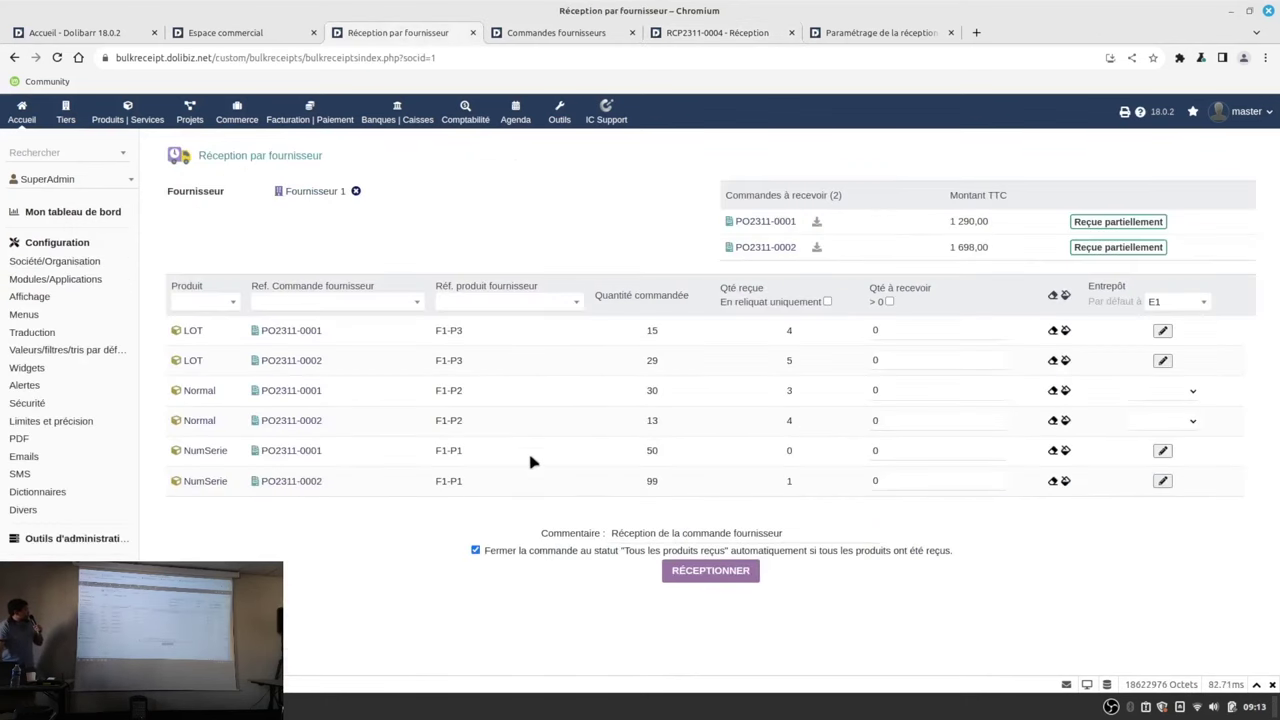
click(222, 307)
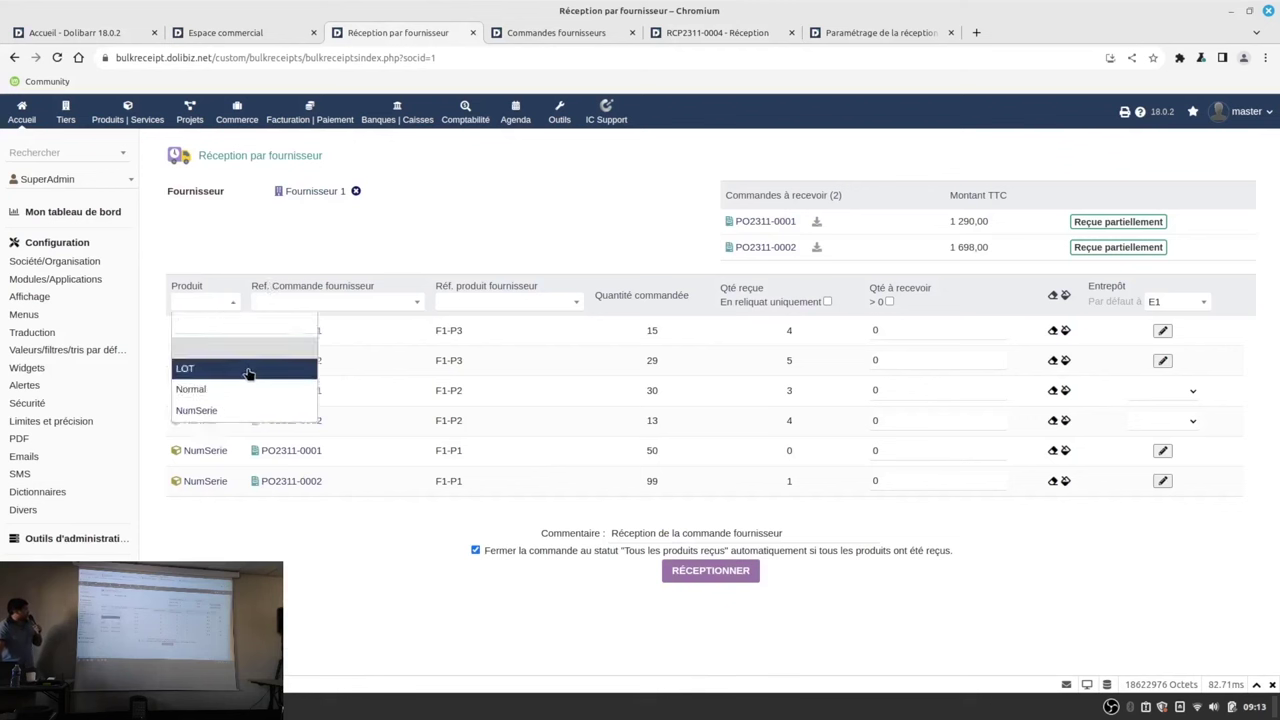
click(278, 303)
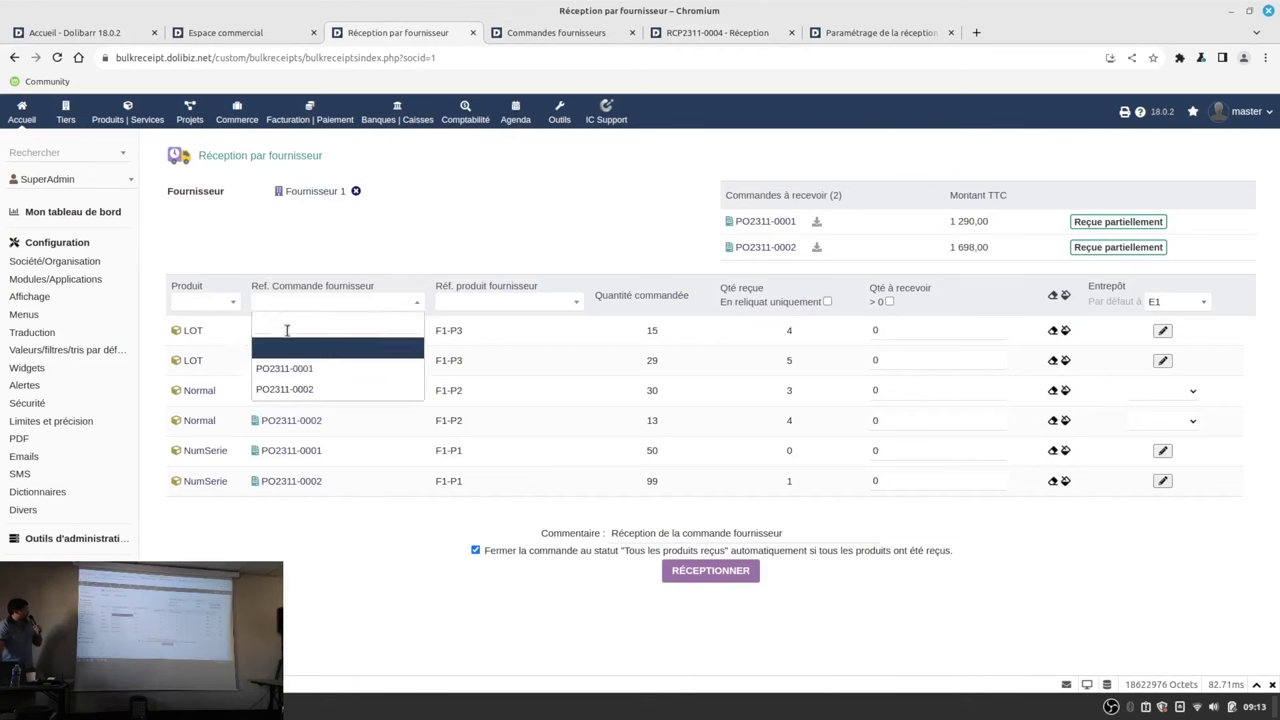
click(309, 370)
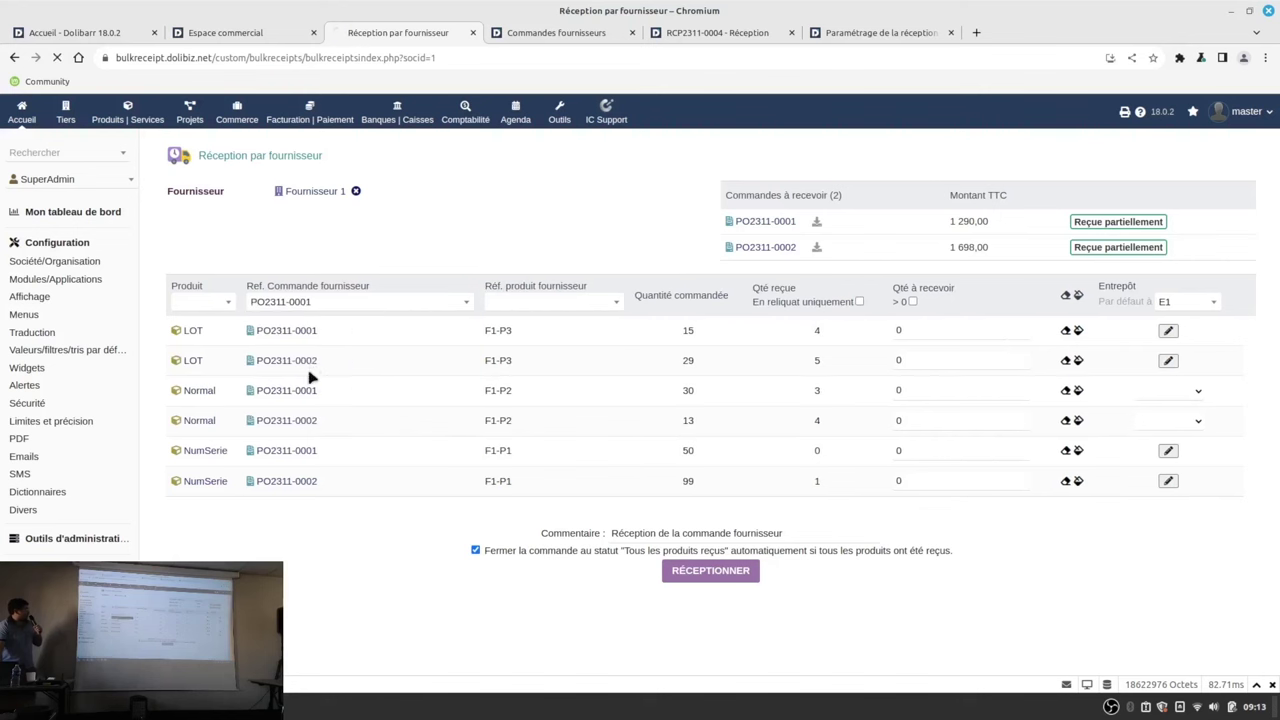
Clear the supplier order filter and turn off the "En reliquat uniquement" filter.
click(328, 304)
click(415, 318)
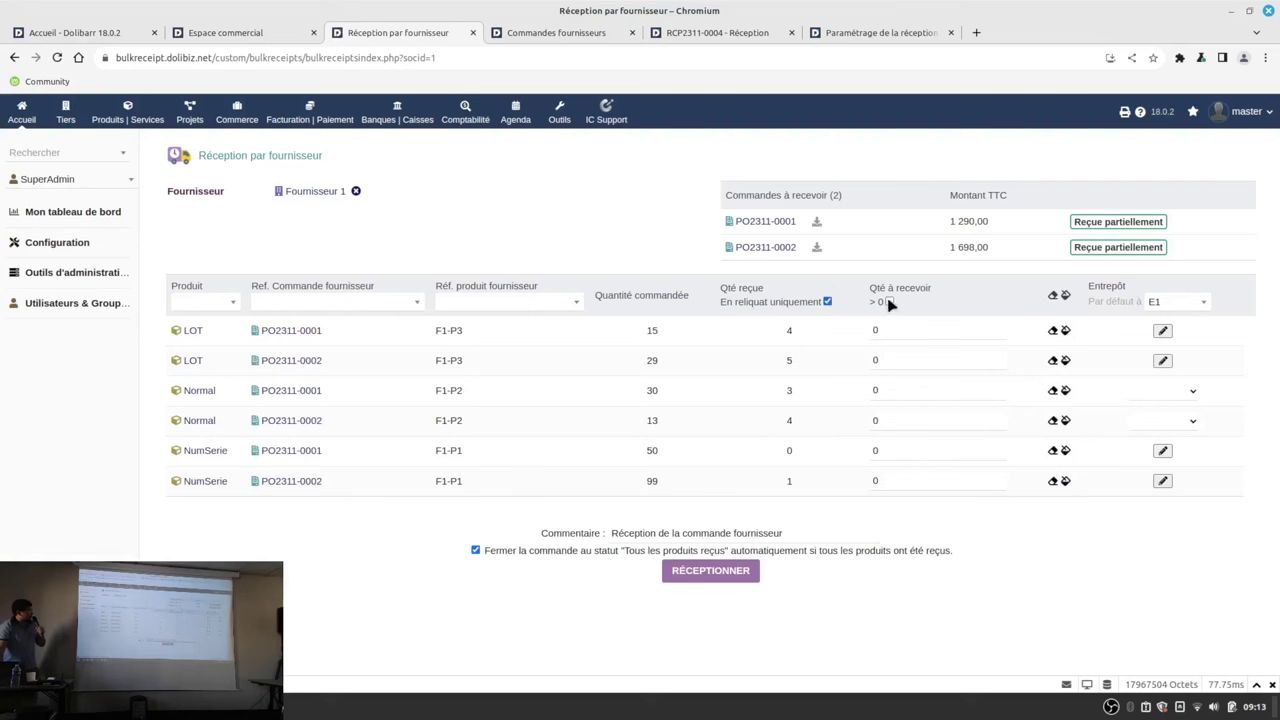
click(827, 301)
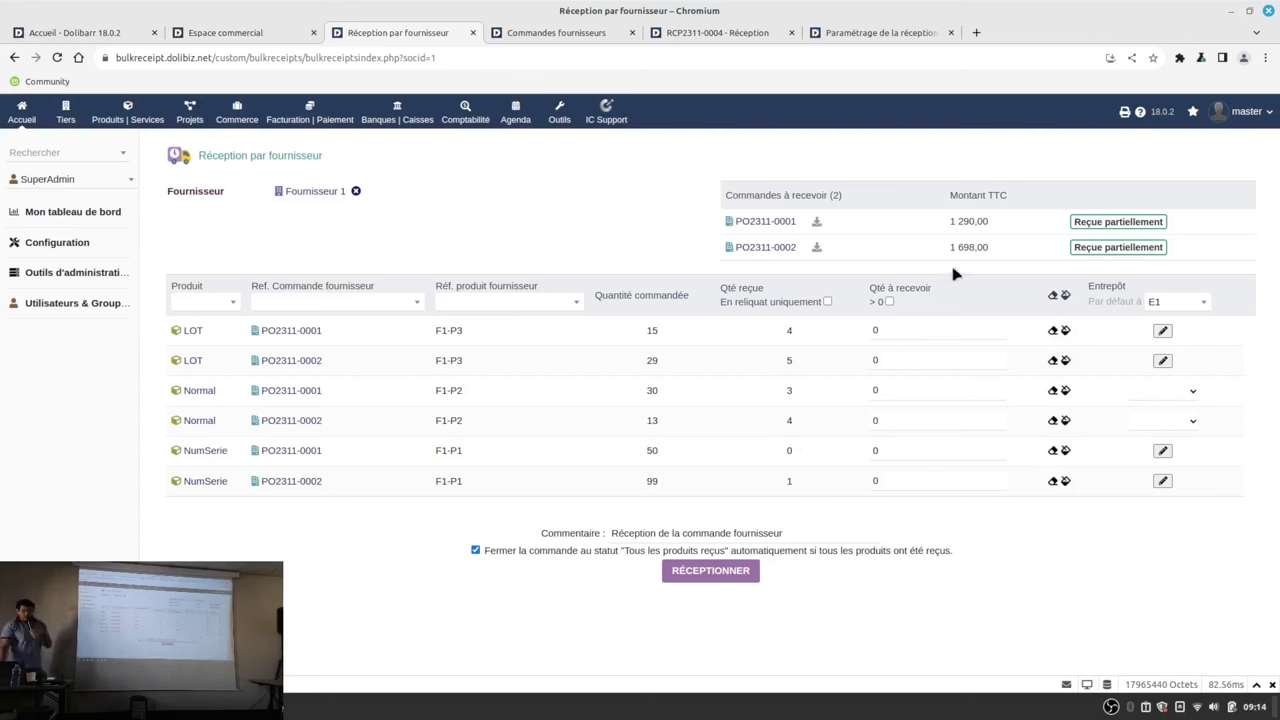
Set the quantity to receive for LOT on PO2311-0001 to 2 and filter the lines by that supplier order.
click(920, 331)
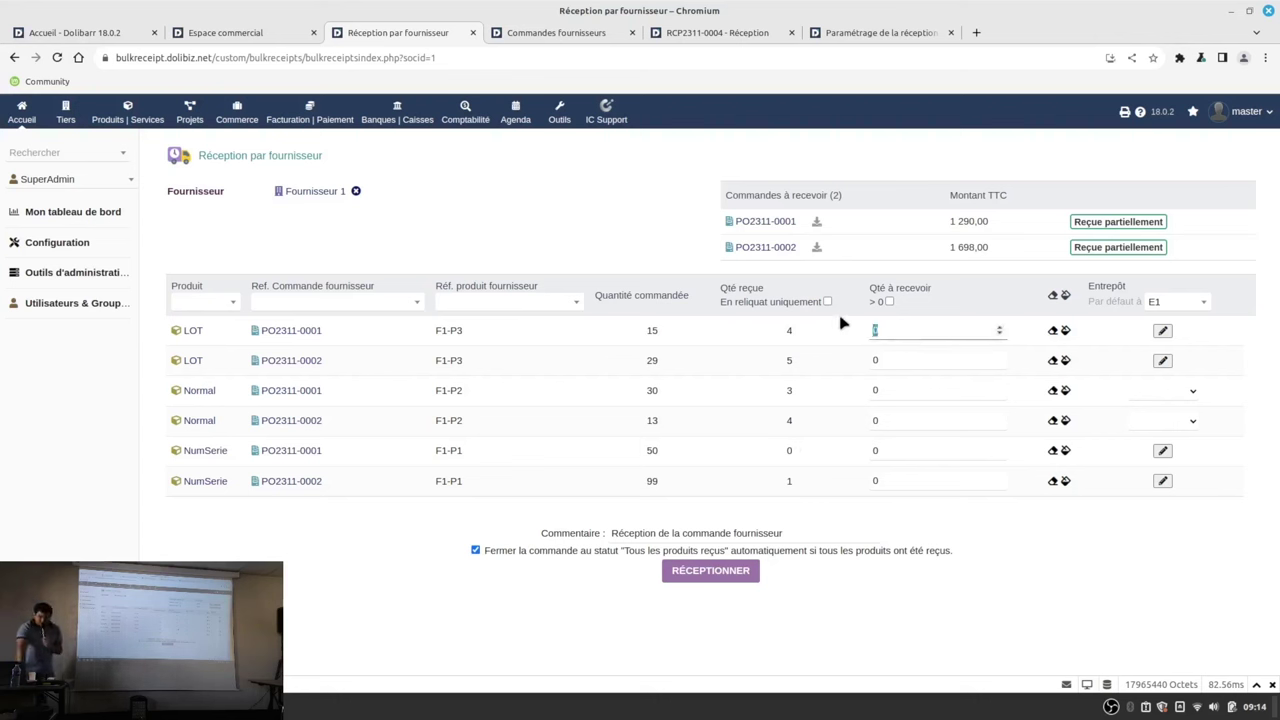
text(2)
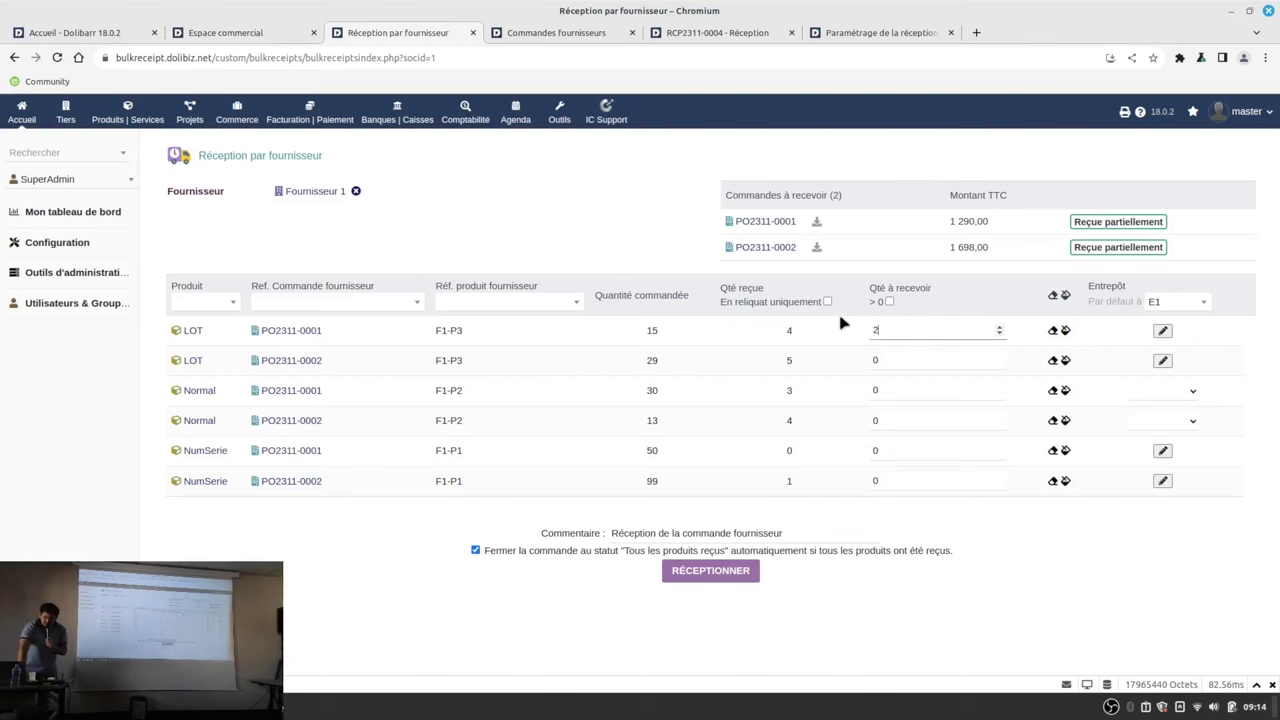
click(355, 303)
click(330, 366)
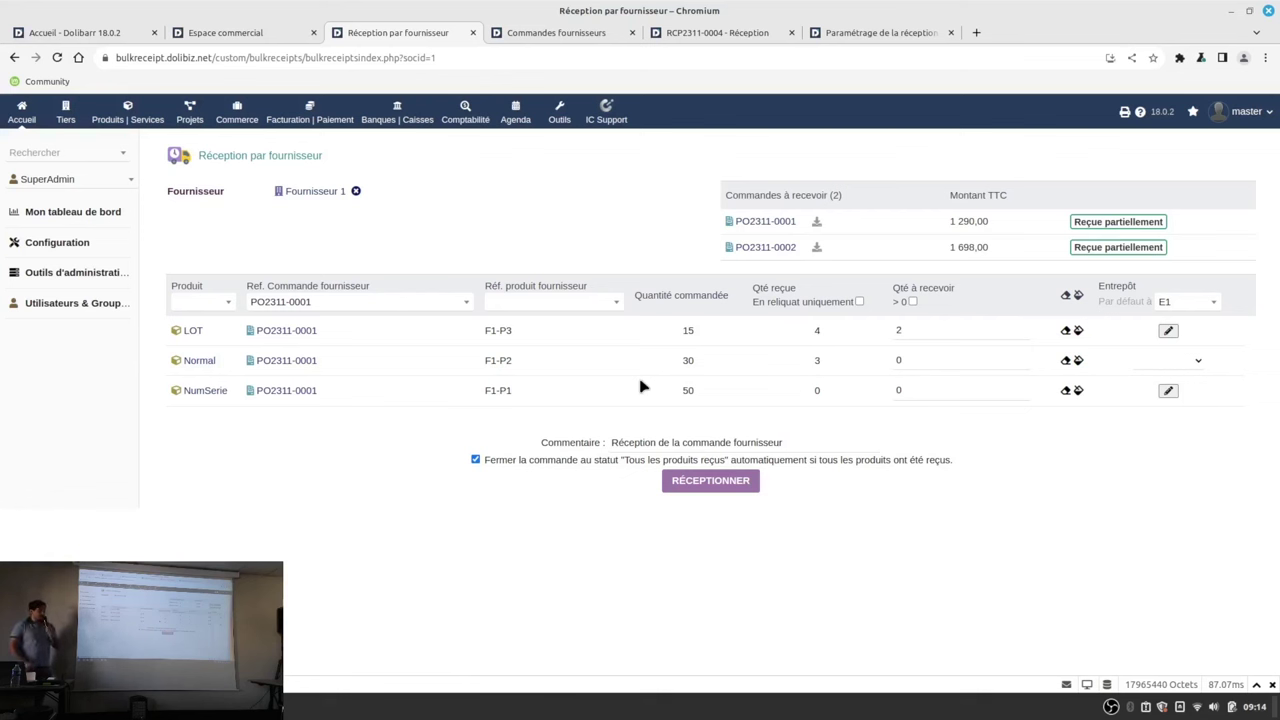
Switch the supplier order filter to PO2311-0002 and back to PO2311-0001.
click(345, 305)
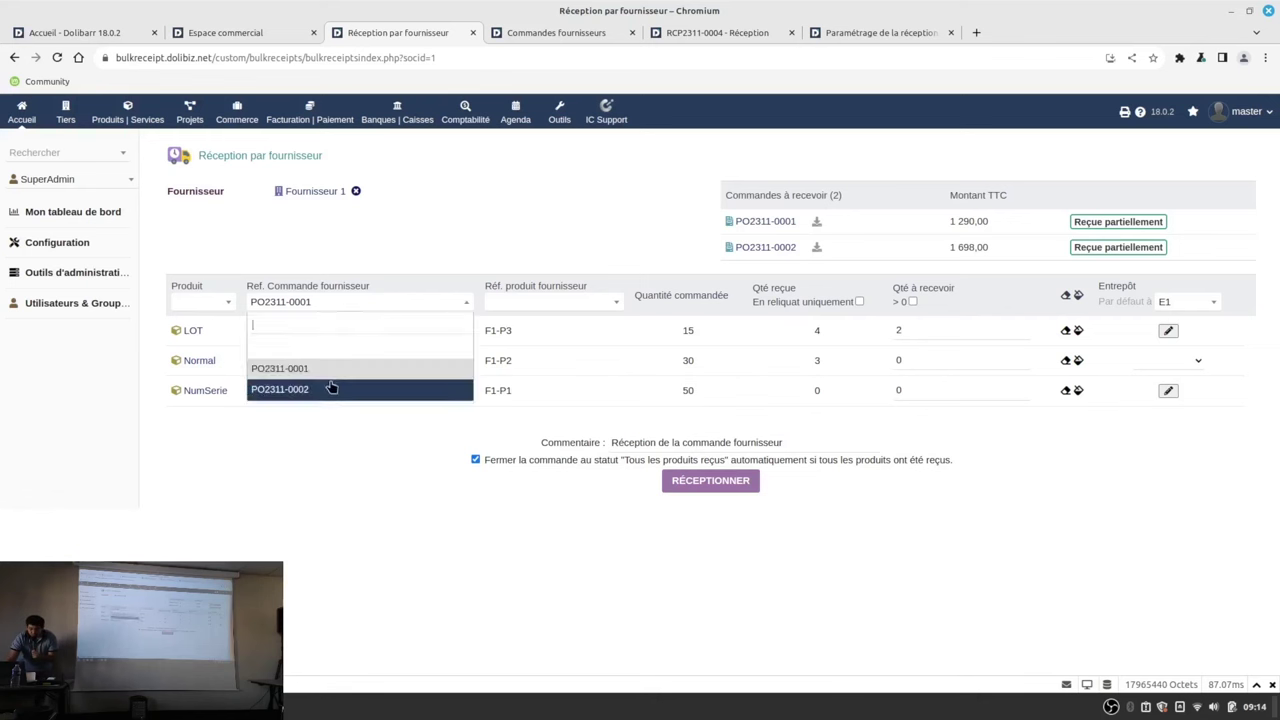
click(333, 389)
click(325, 306)
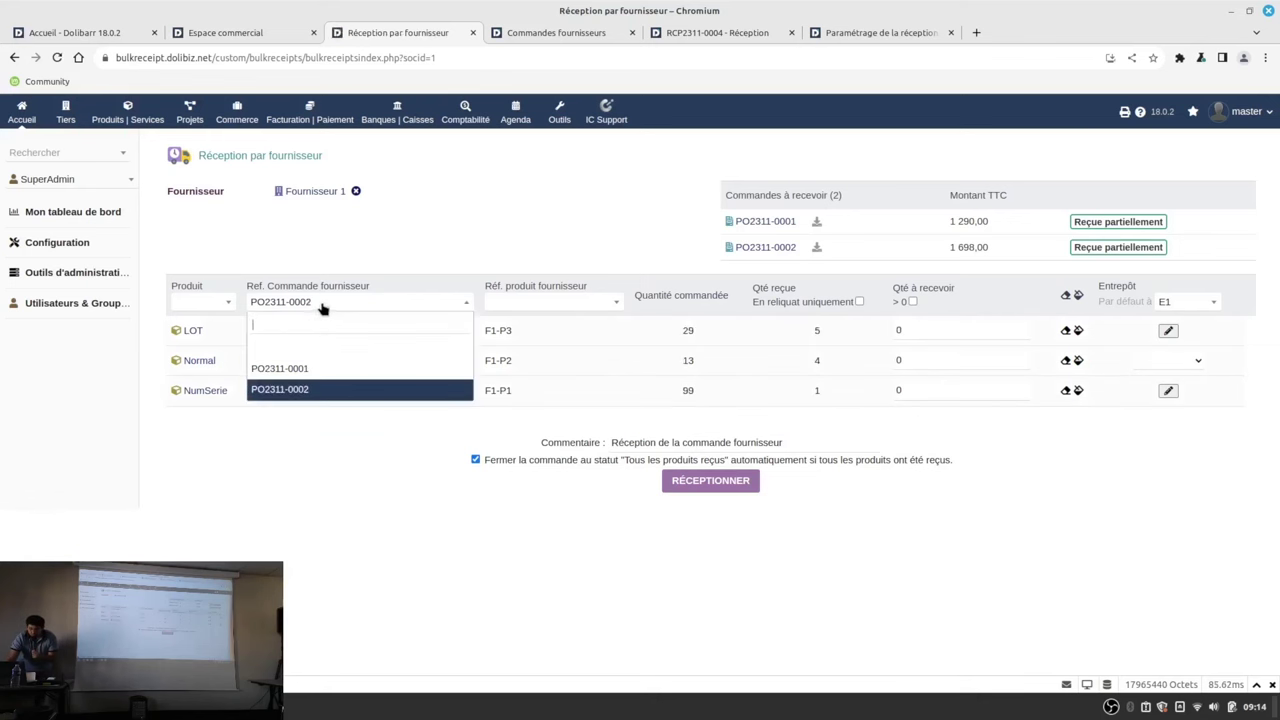
click(333, 365)
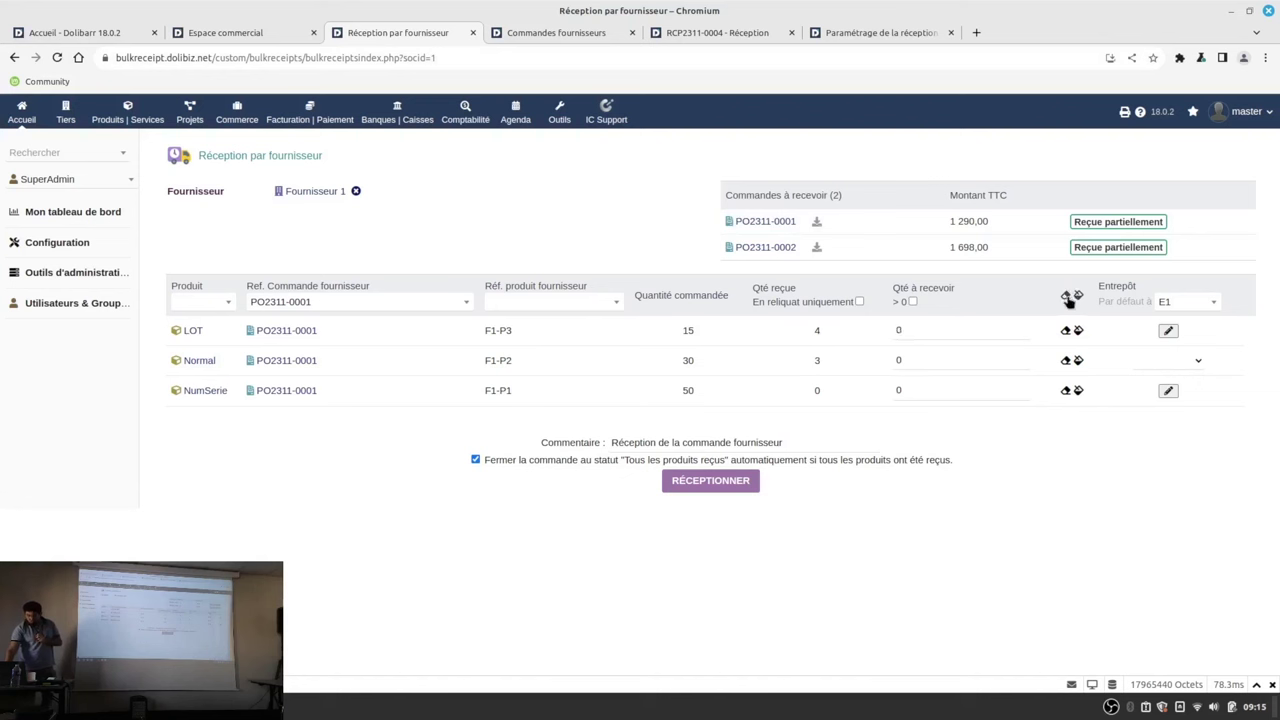
Fill every PO2311-0001 line with its full remaining quantity (LOT 11, Normal 27, NumSerie 50) and expand LOT's lot details.
click(1078, 297)
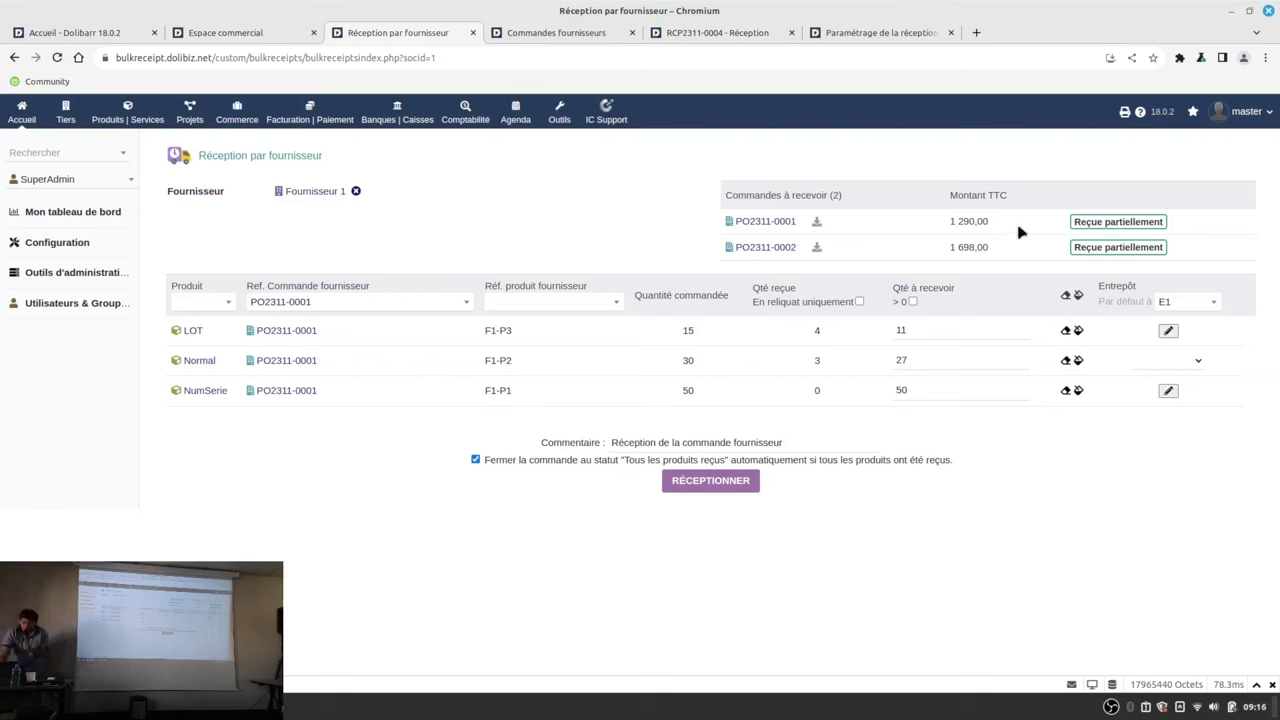
click(1166, 335)
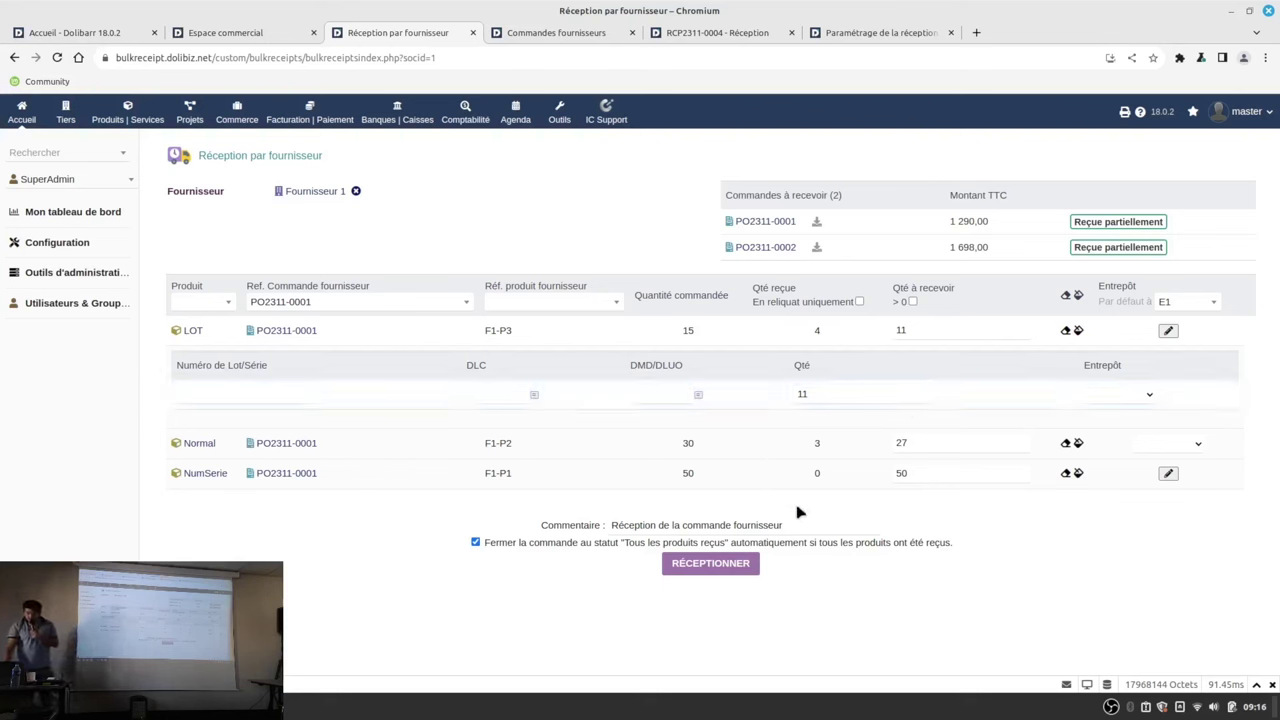
Highlight the reception's comment text and switch to the supplier orders list.
drag(795, 522, 520, 510)
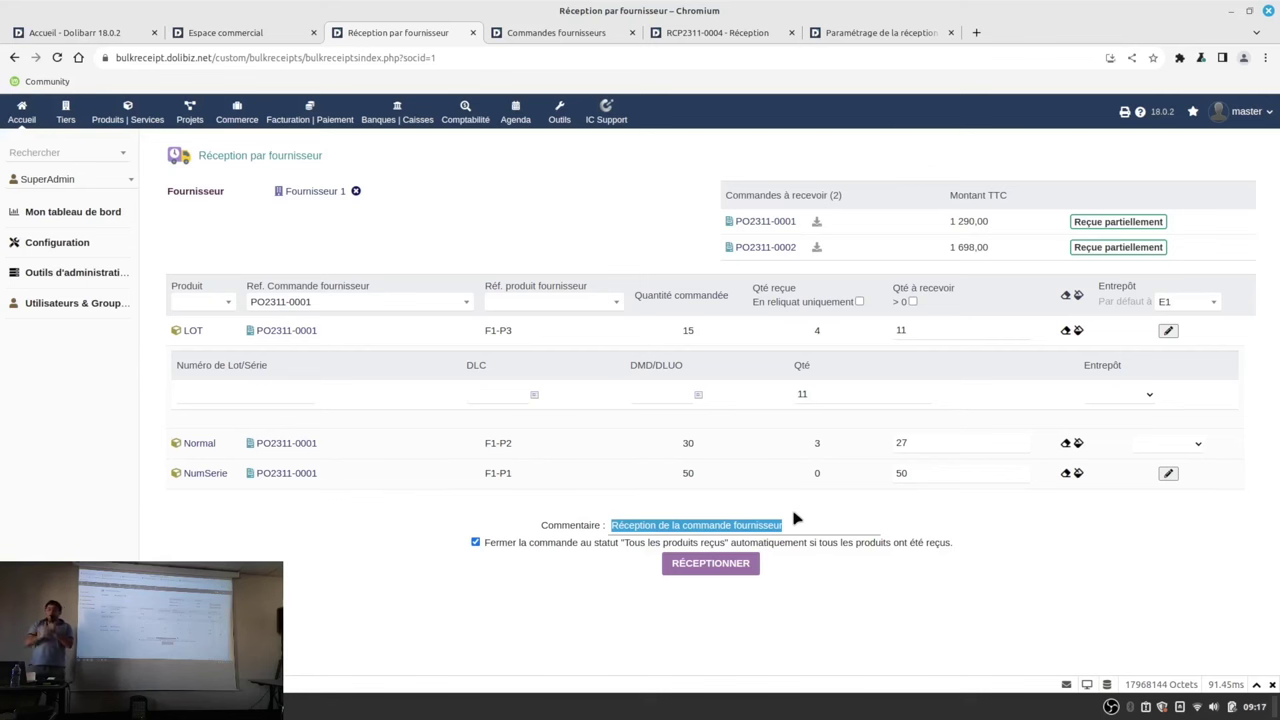
click(565, 31)
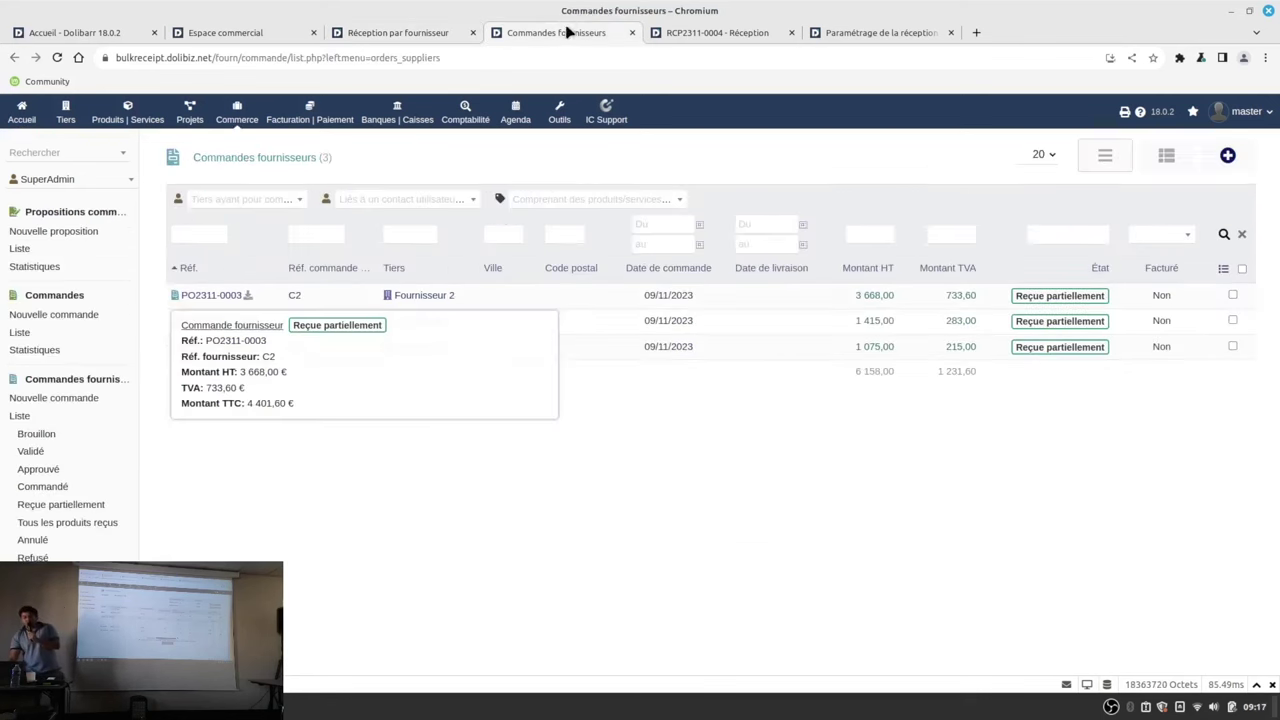
Enable grouping of supplier order lines by product in the supplier reception settings and detach the RCP2311-0004 tab into its own window.
click(882, 36)
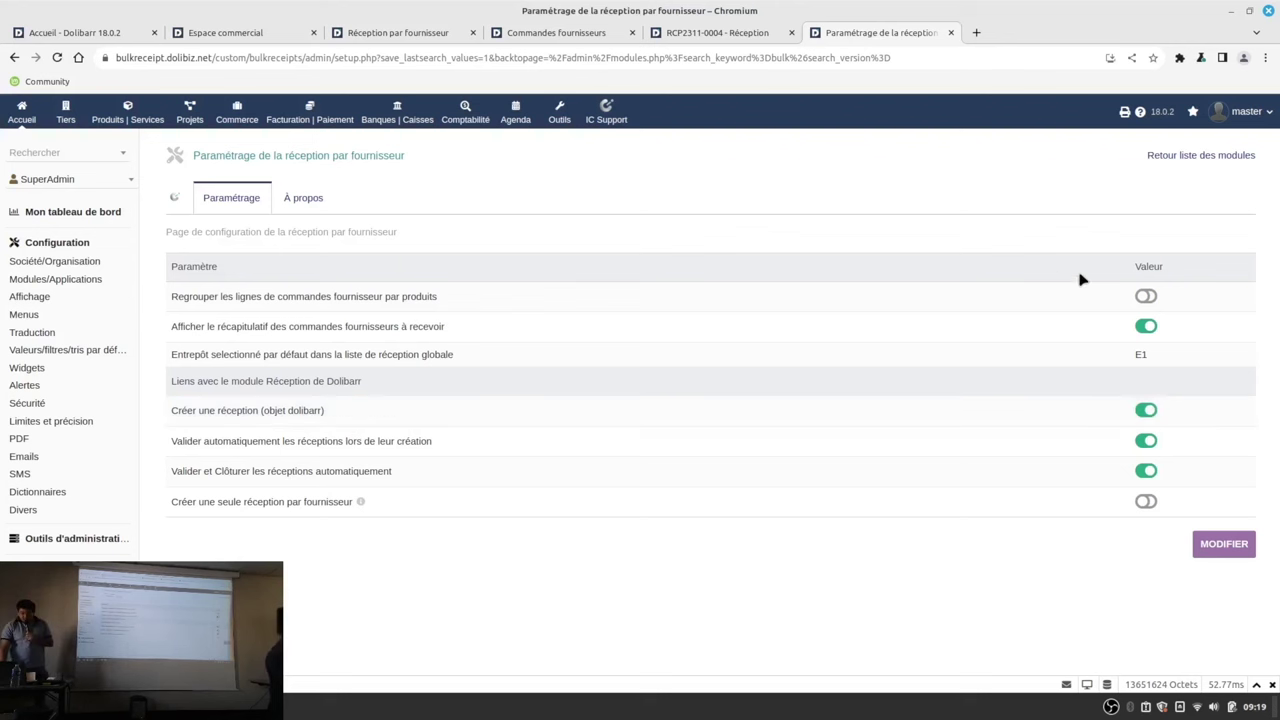
click(1147, 298)
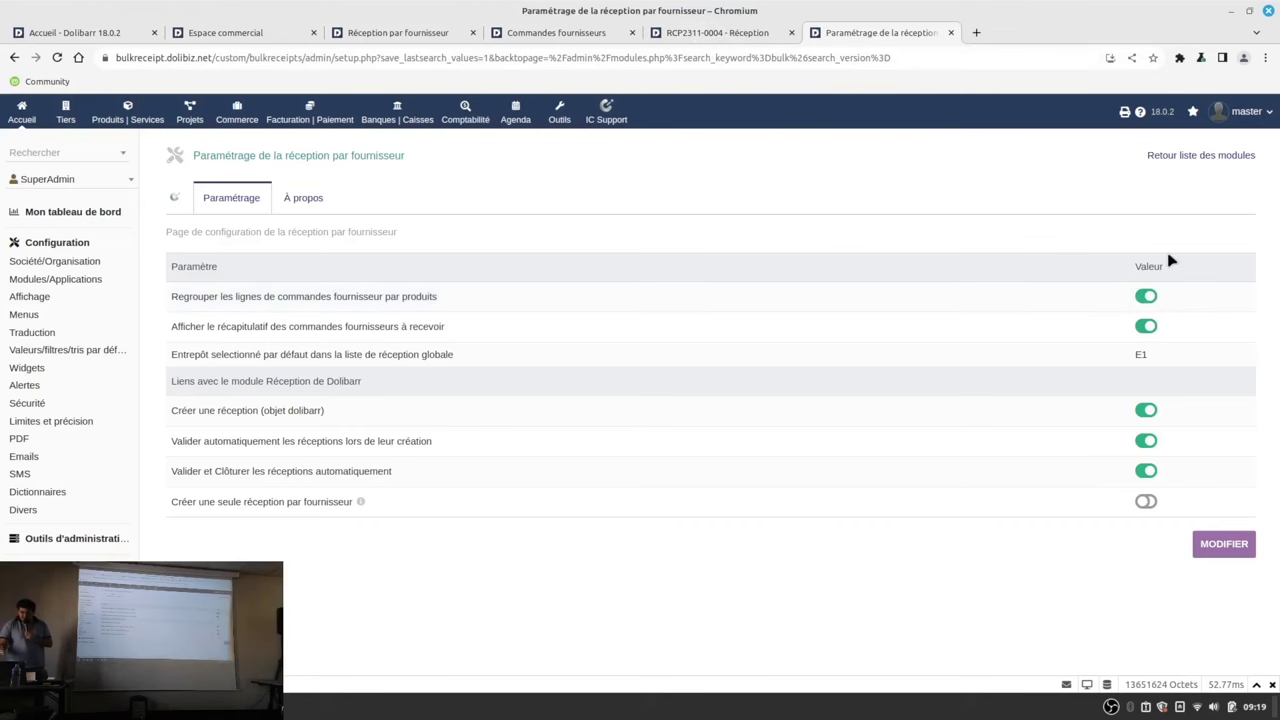
drag(757, 31, 530, 46)
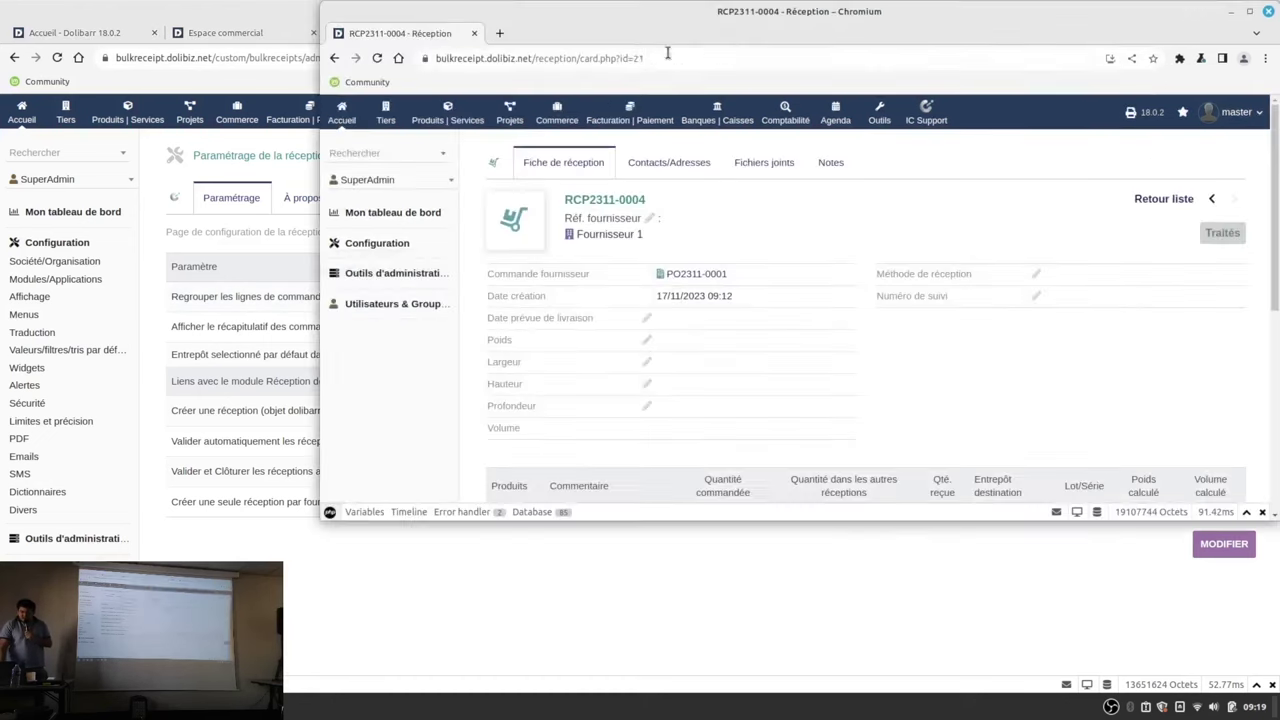
click(218, 82)
Return to the Réception par fournisseur page and clear the selected supplier.
click(400, 33)
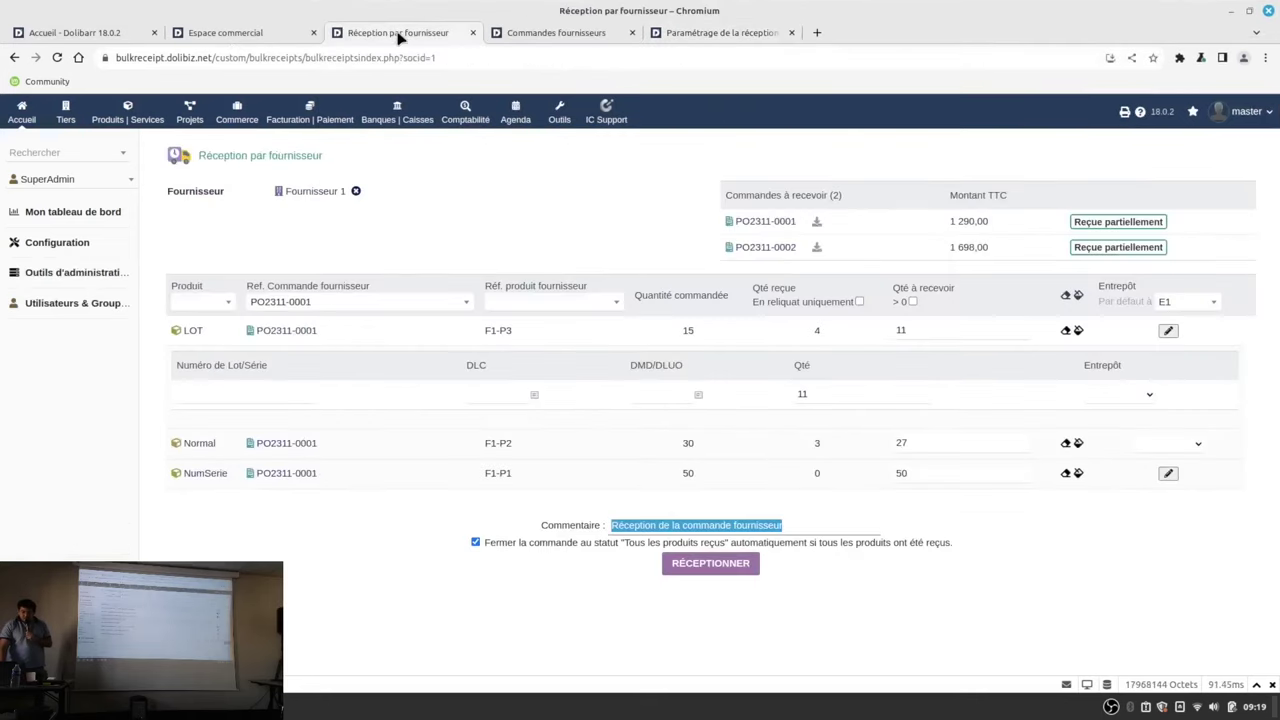
click(358, 191)
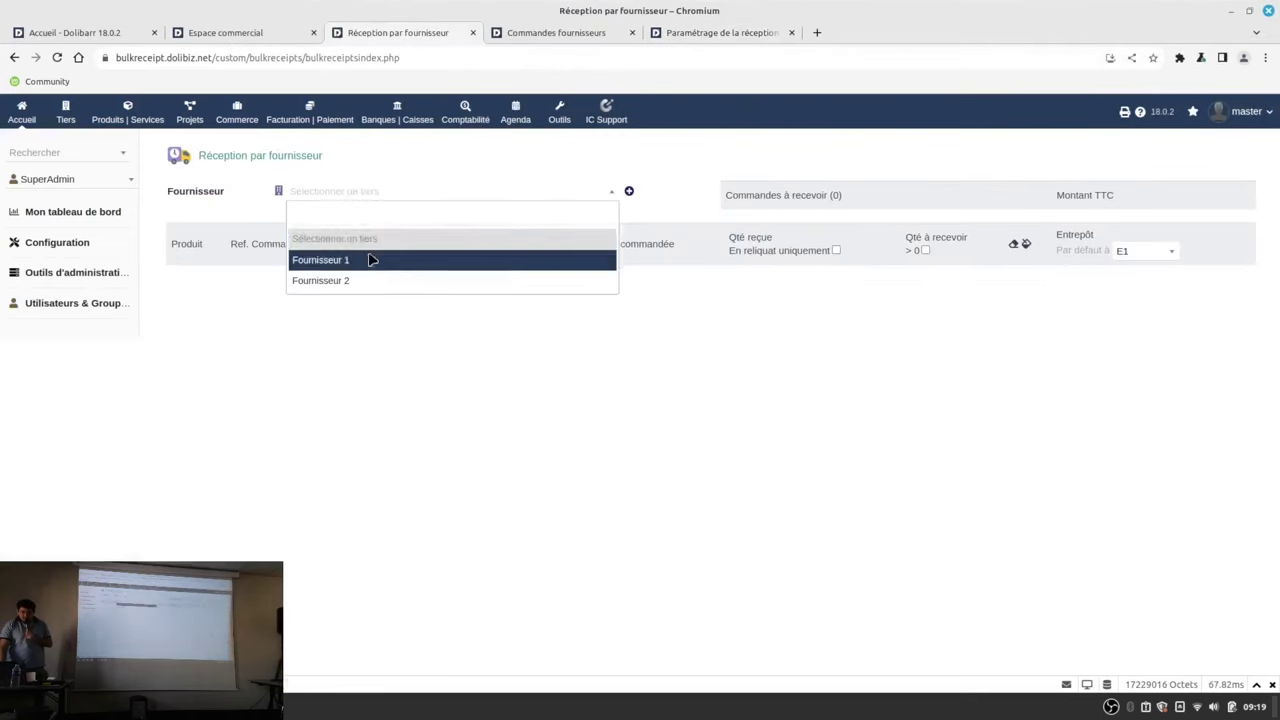
click(370, 259)
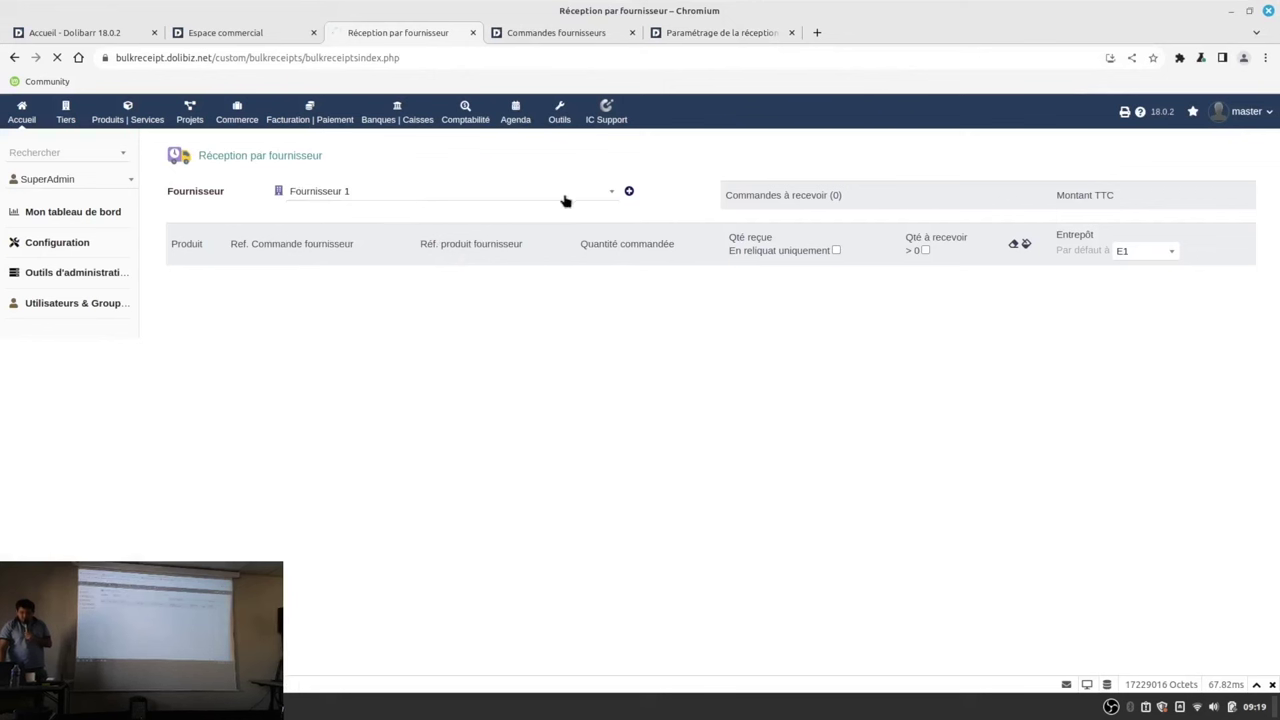
click(531, 194)
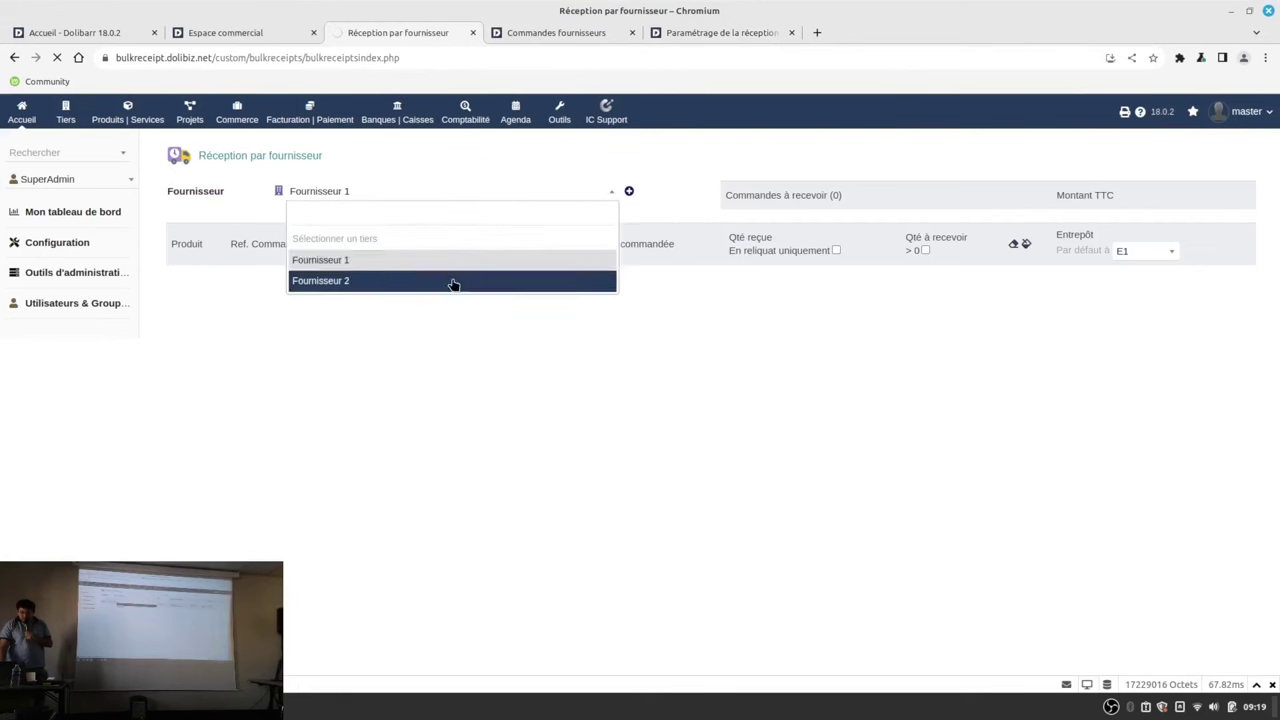
click(451, 281)
click(505, 57)
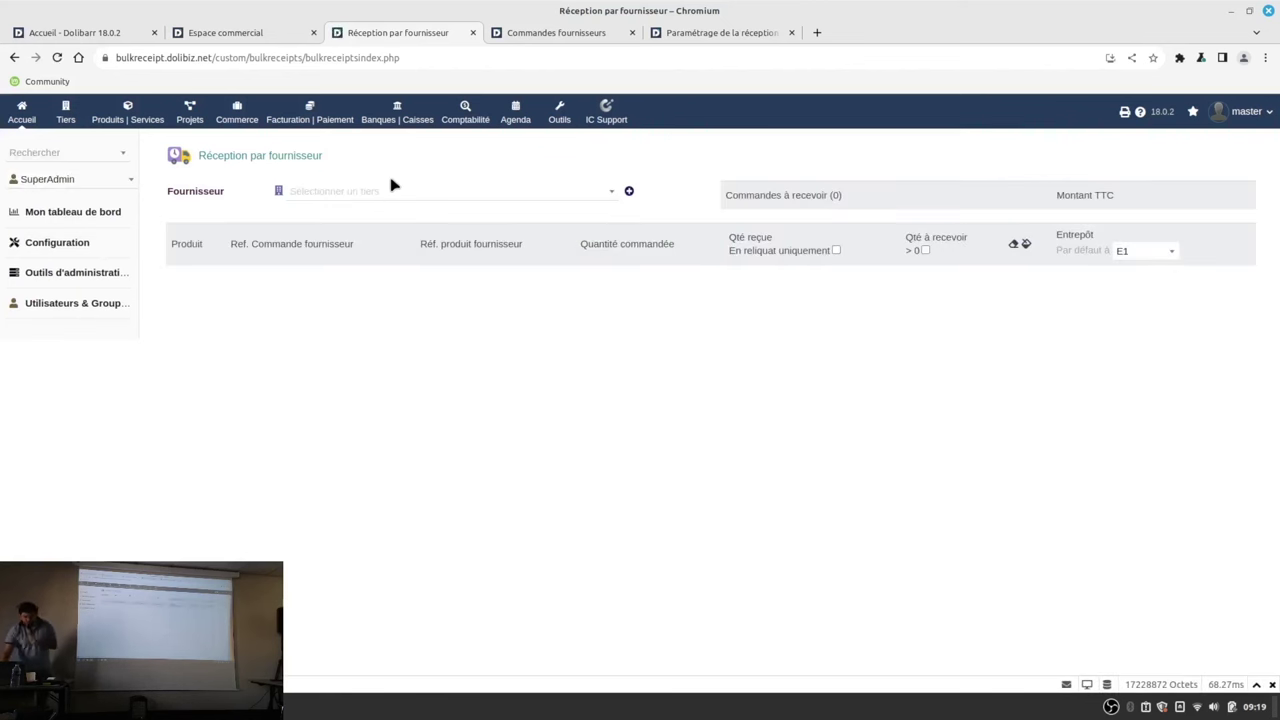
Choose Fournisseur 1 as the supplier to load its order lines grouped by product.
click(380, 189)
click(360, 260)
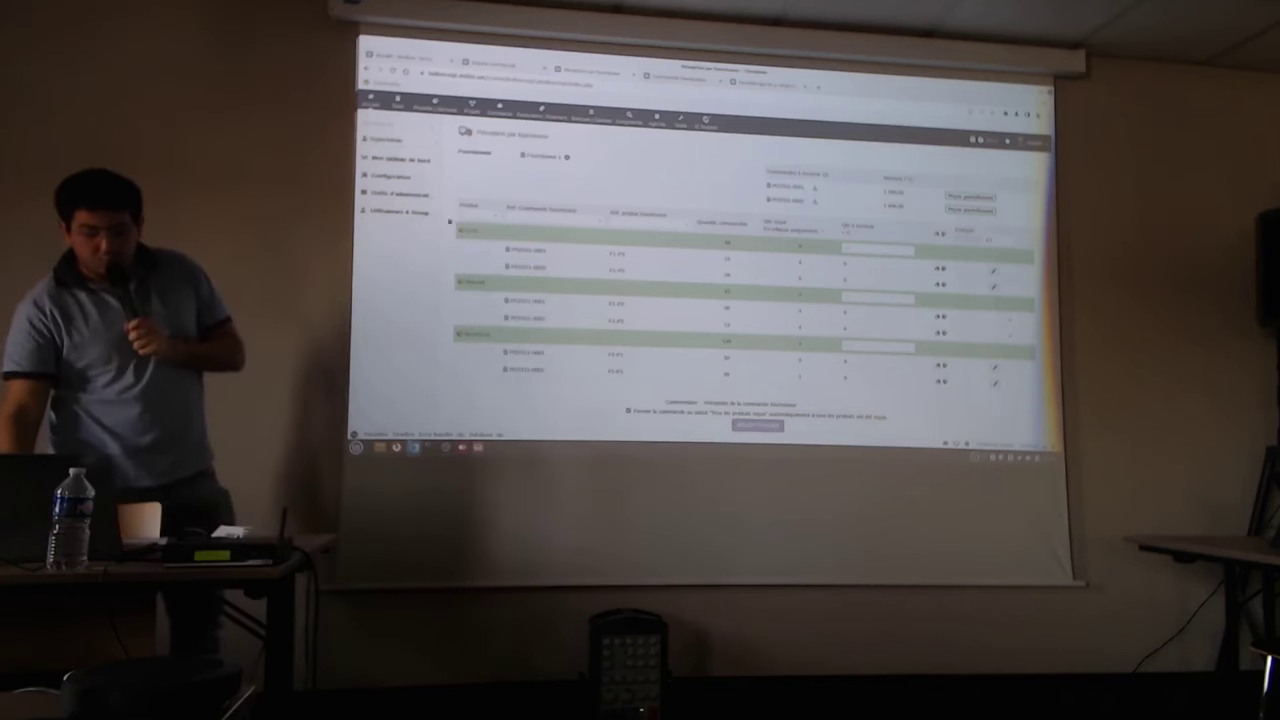
Check the supplier order and supplier product reference filters, and filter the grouped lines by product LOT.
click(500, 216)
click(572, 232)
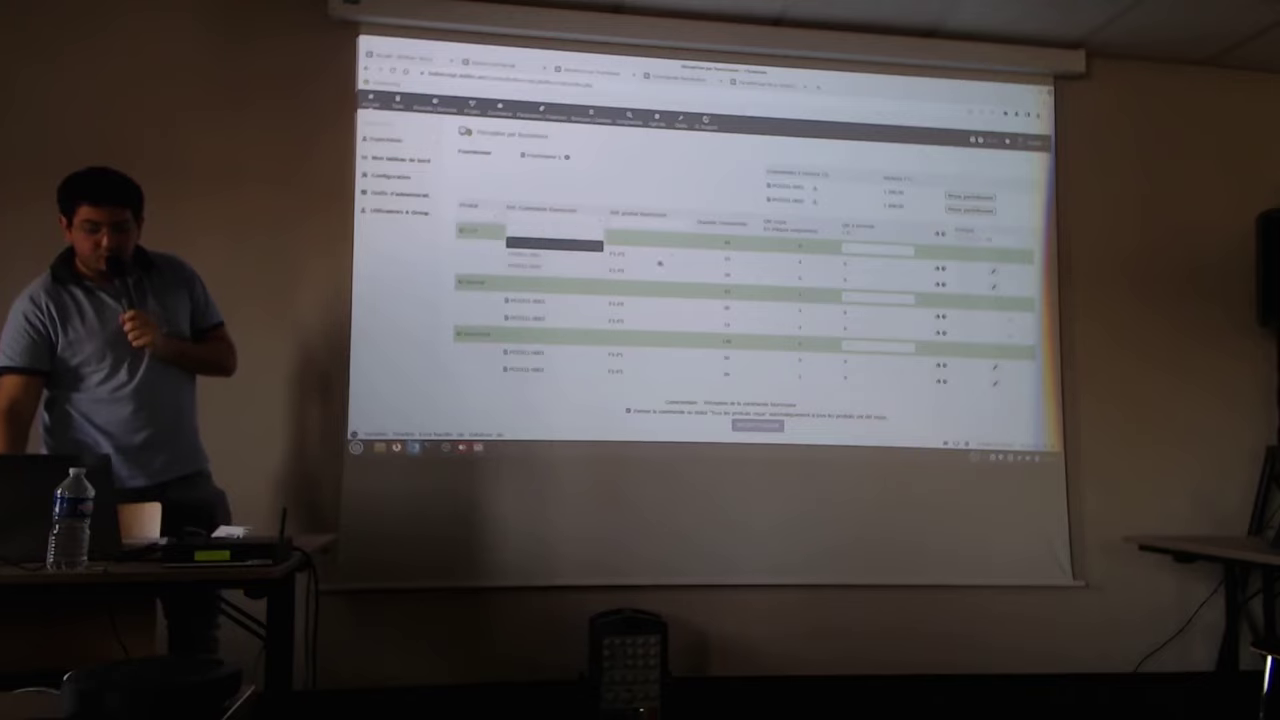
click(660, 228)
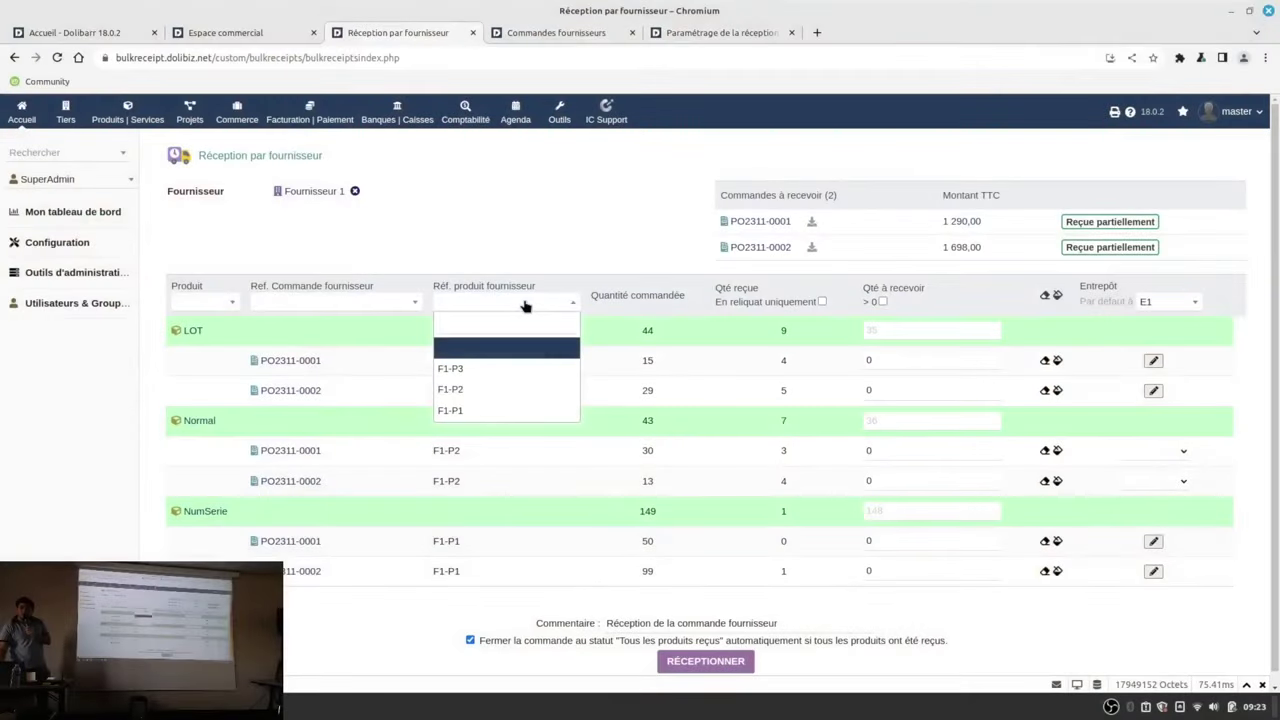
click(214, 303)
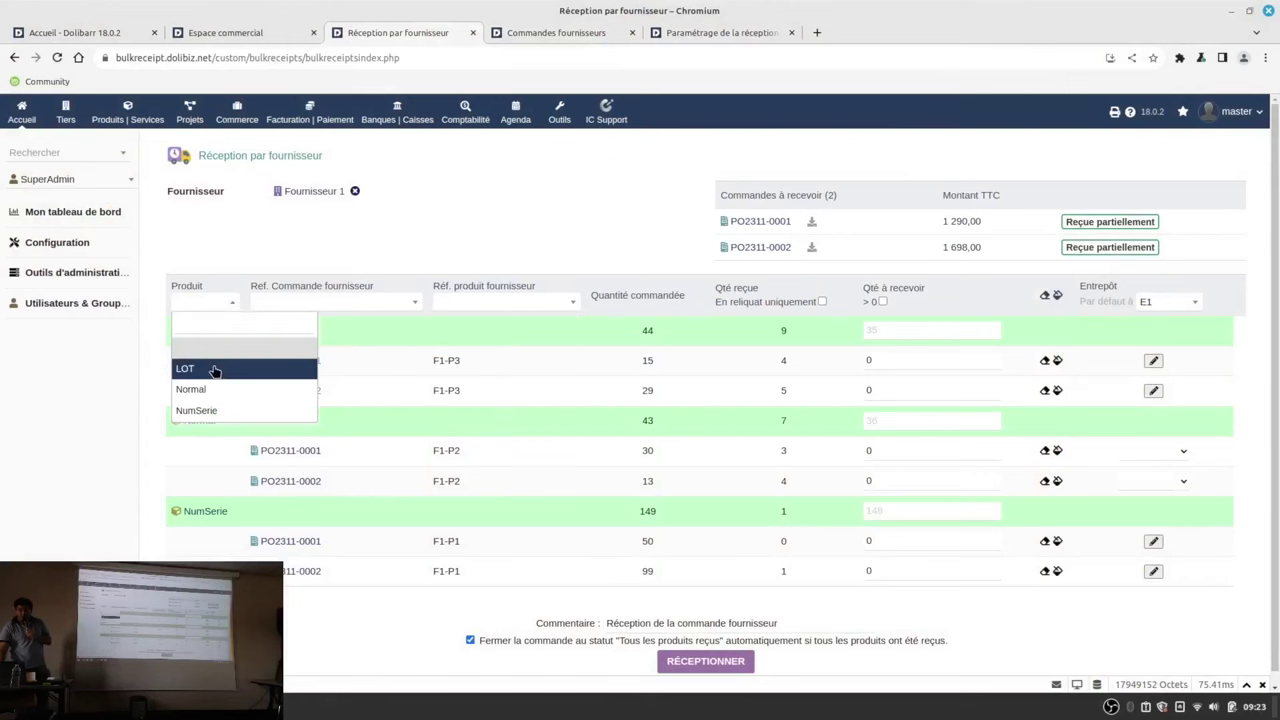
click(214, 370)
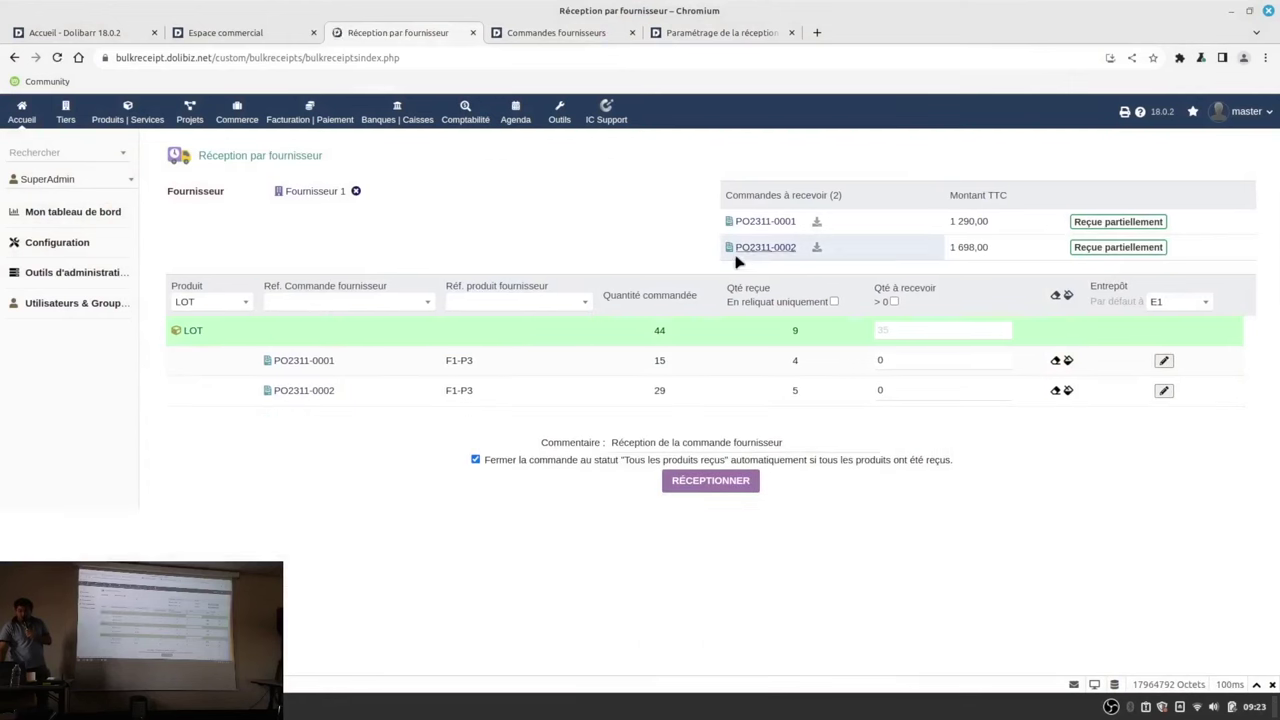